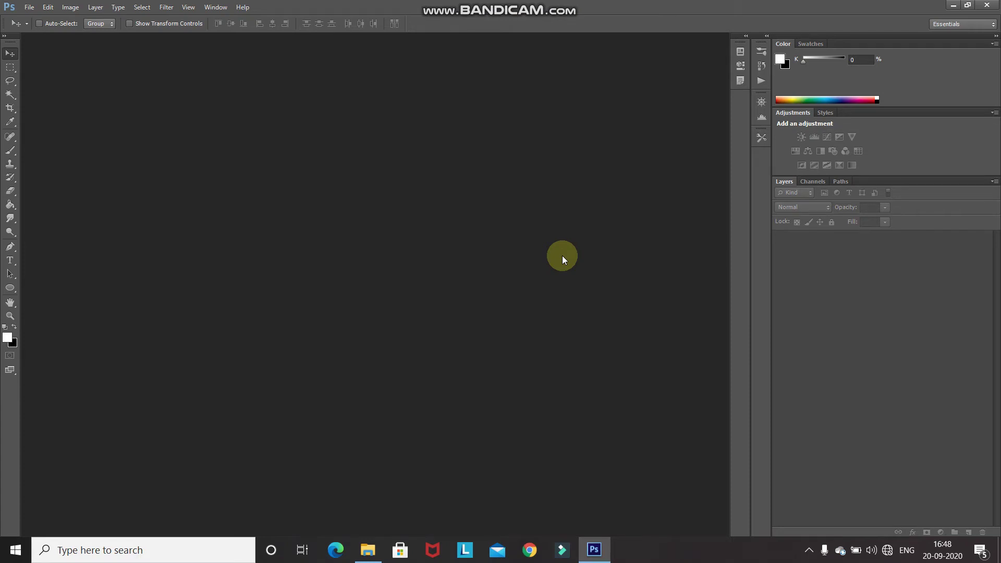
# Create a blank white 1280 × 1280 px document at 300 ppi
pyautogui.click(28, 8)
pyautogui.click(31, 23)
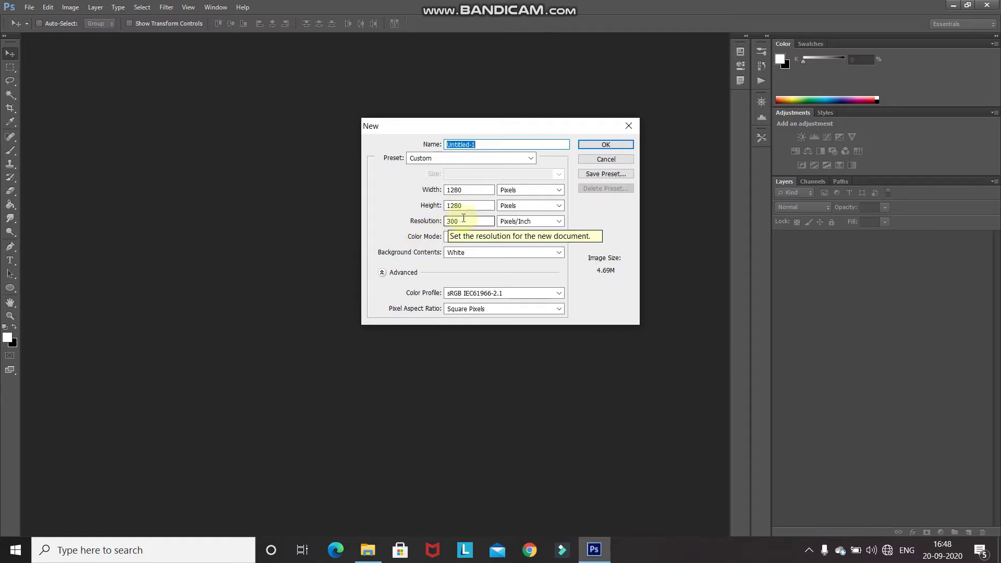
pyautogui.click(604, 144)
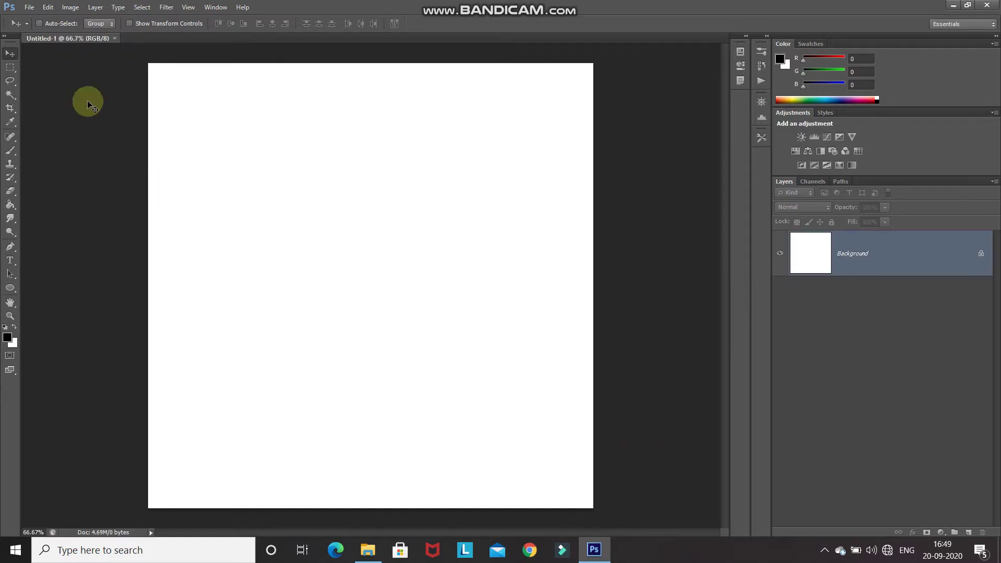
# Place dark-grunge-texture_1048-4055 and stretch it to cover the whole canvas
pyautogui.click(28, 7)
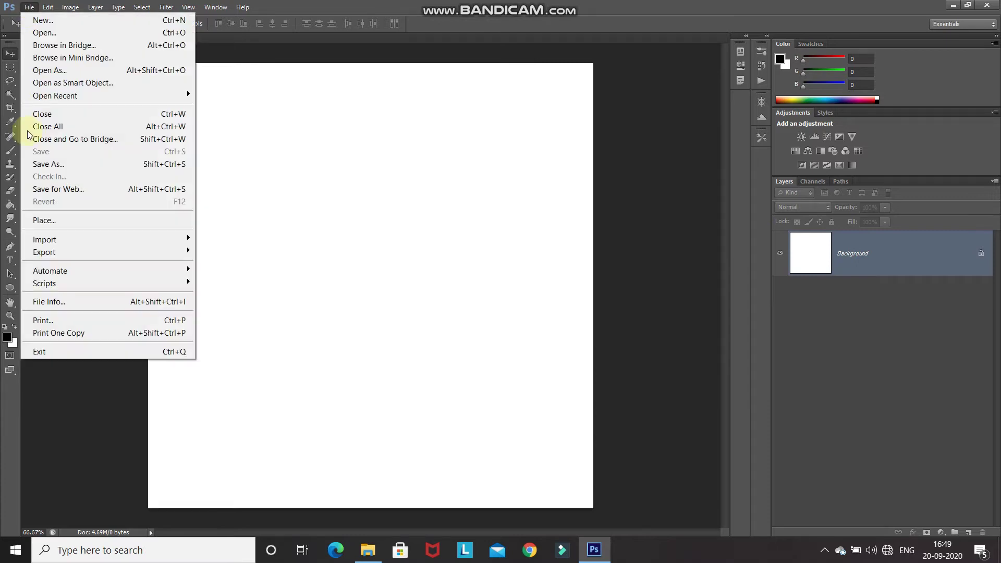
pyautogui.click(47, 226)
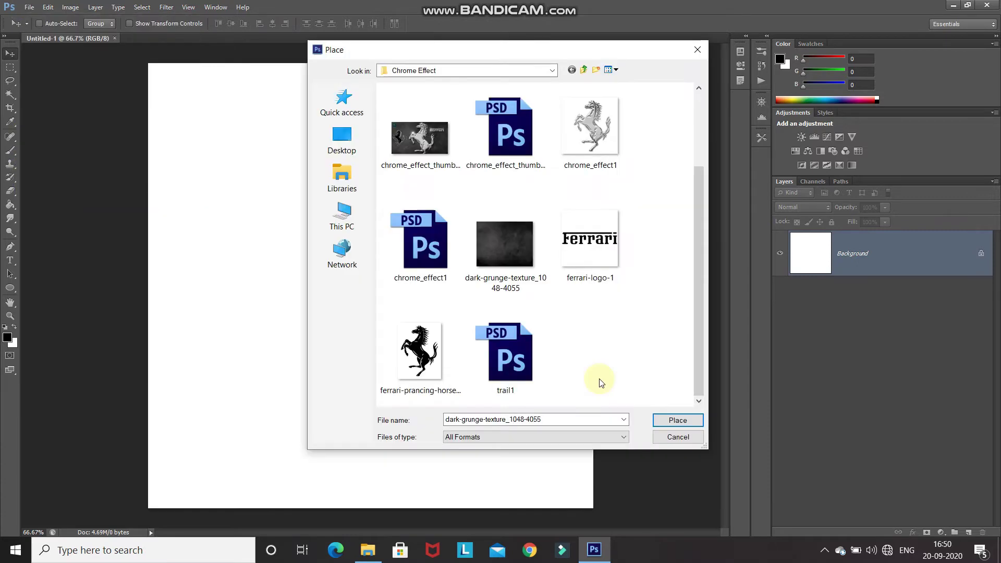
pyautogui.click(502, 248)
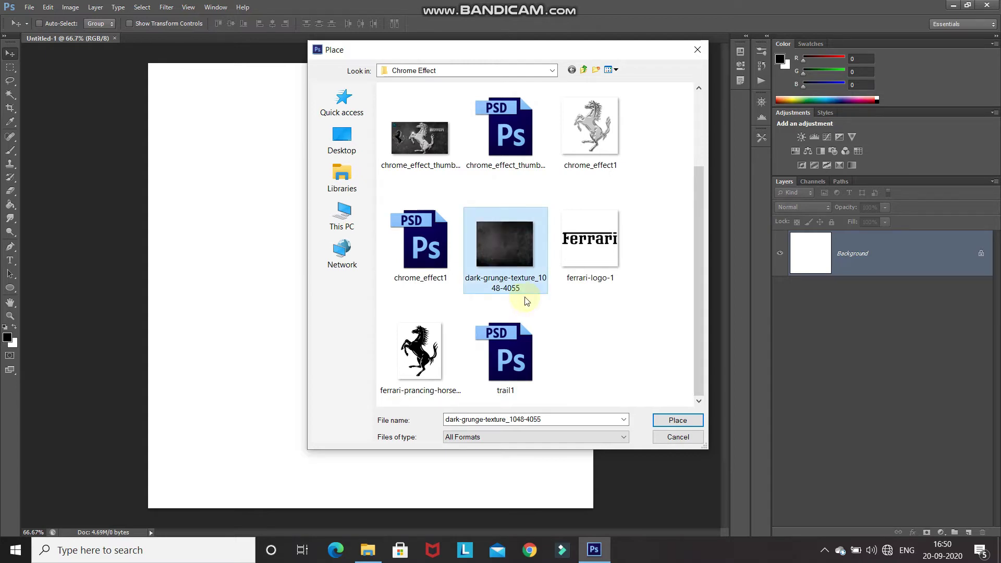
pyautogui.click(668, 421)
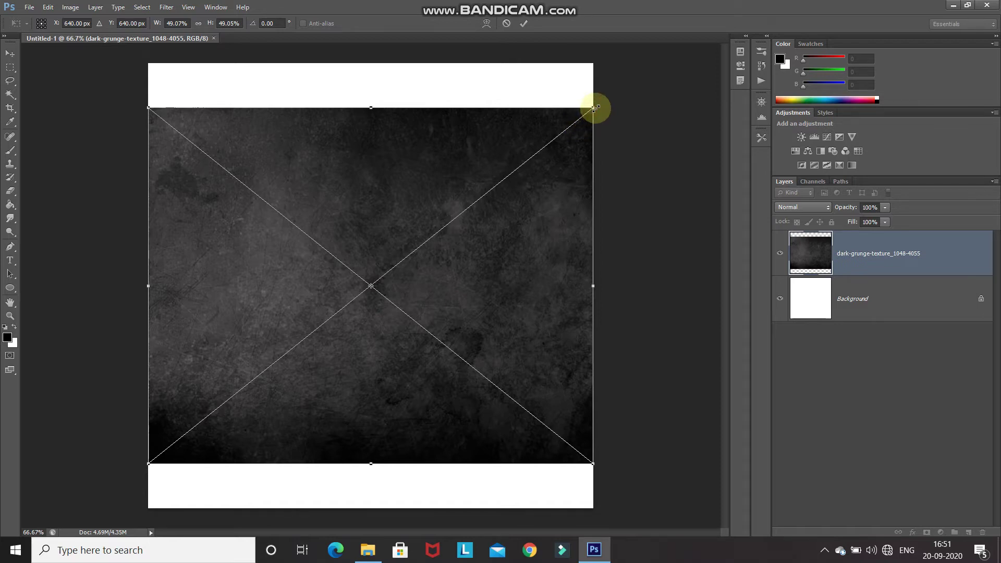
pyautogui.moveTo(599, 100); pyautogui.dragTo(653, 60)
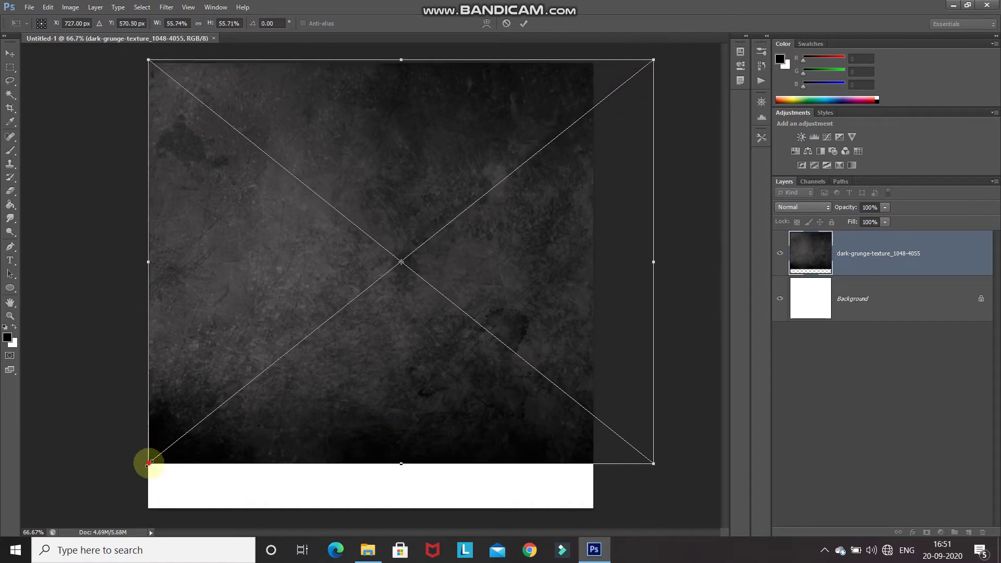
pyautogui.moveTo(148, 463); pyautogui.dragTo(84, 515)
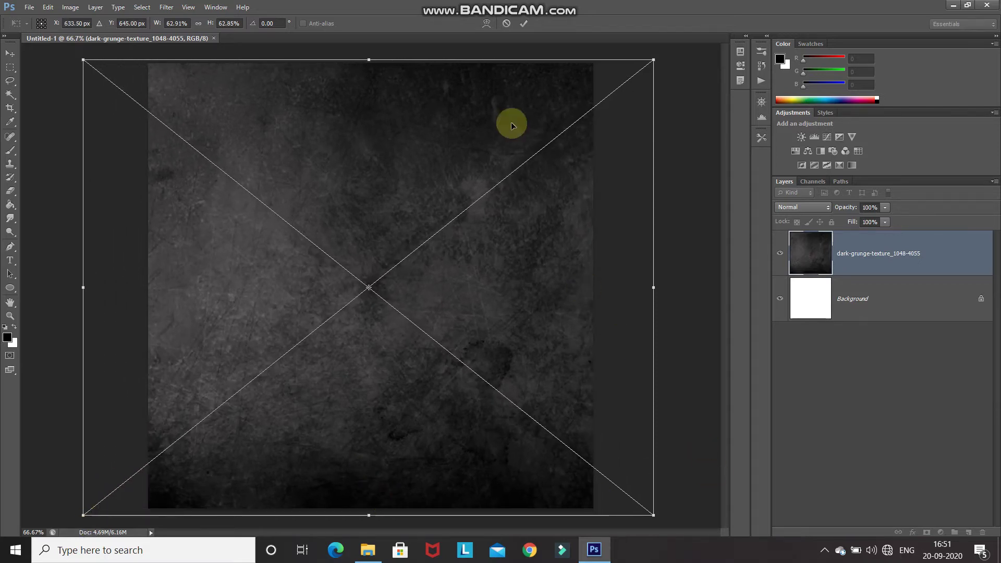
pyautogui.click(524, 23)
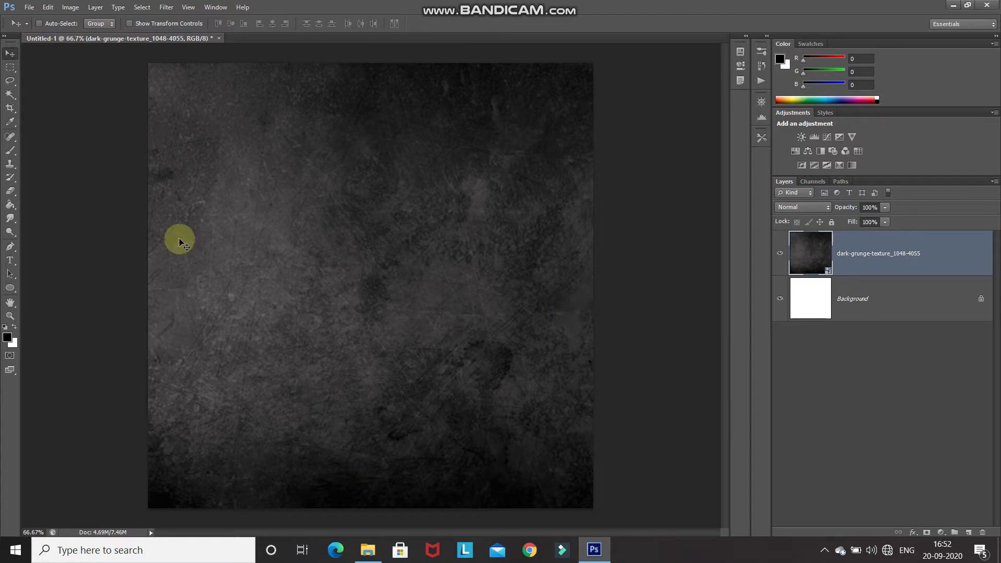
# Place ferrari-prancing-horse-logo-2002 as a new layer above the grunge texture
pyautogui.click(29, 8)
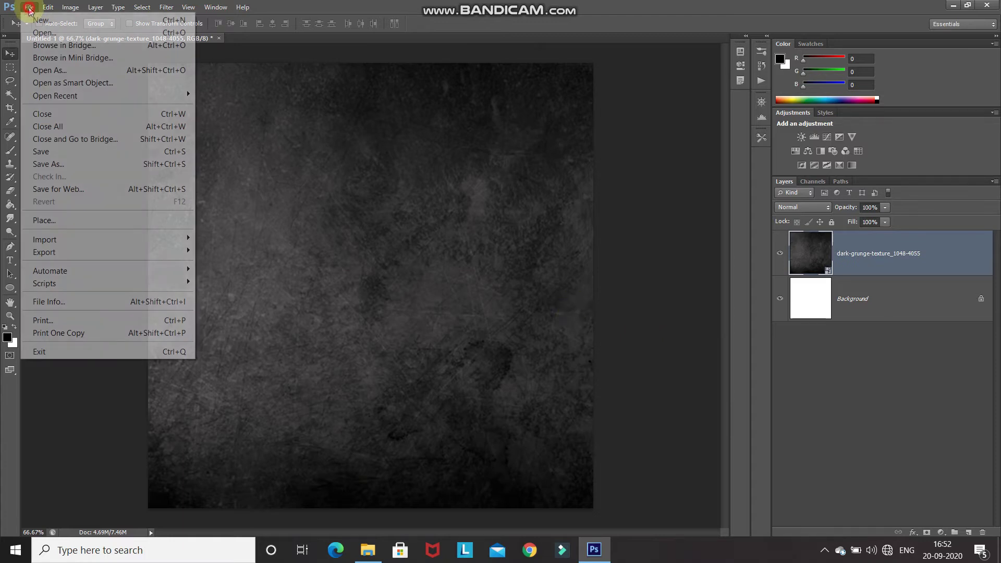
pyautogui.click(44, 220)
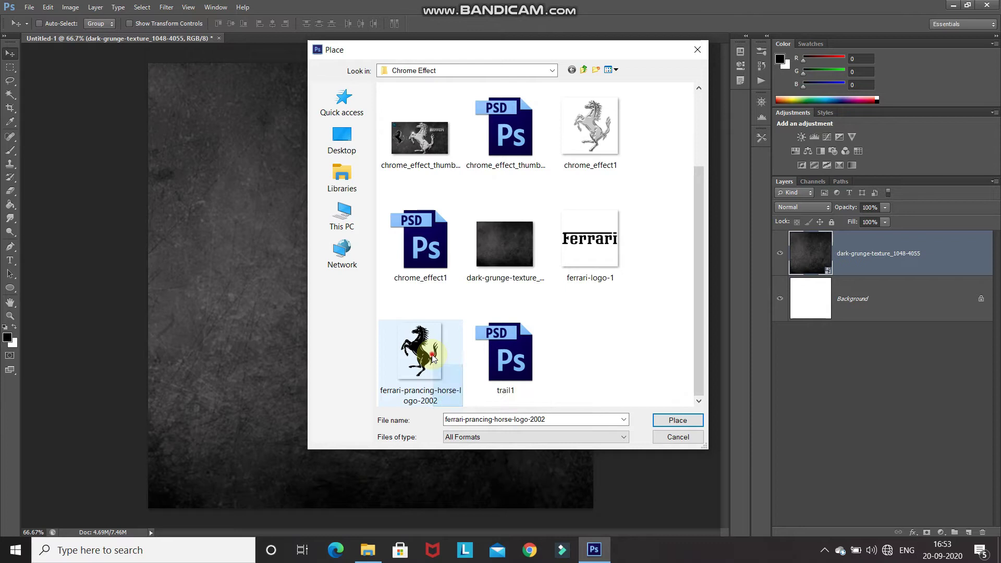
pyautogui.click(668, 422)
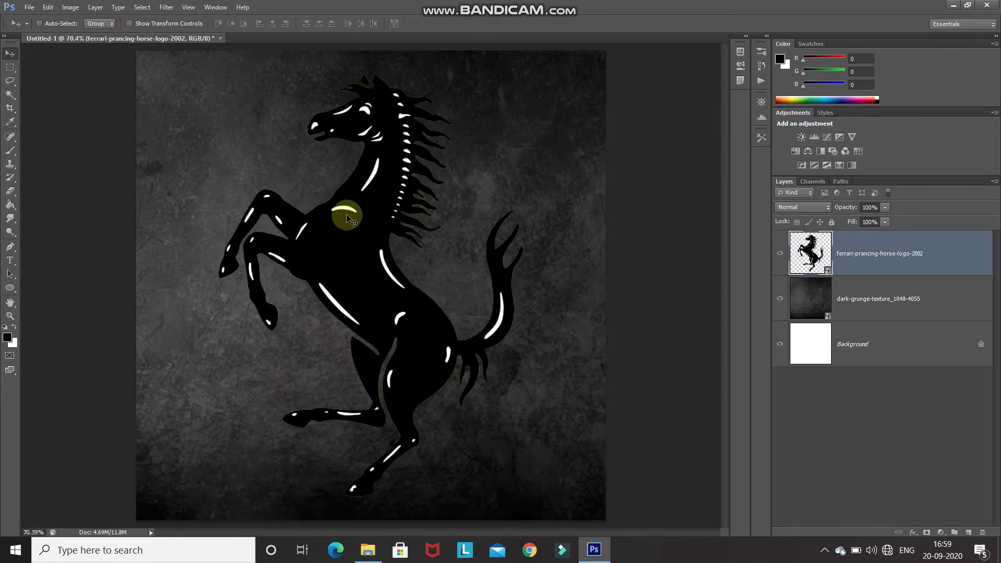
# Zoom in to check the horse's edges, fit to window, and switch to the Magic Wand Tool
pyautogui.hotkey('ctrl', '+')
pyautogui.hotkey('ctrl', '+')
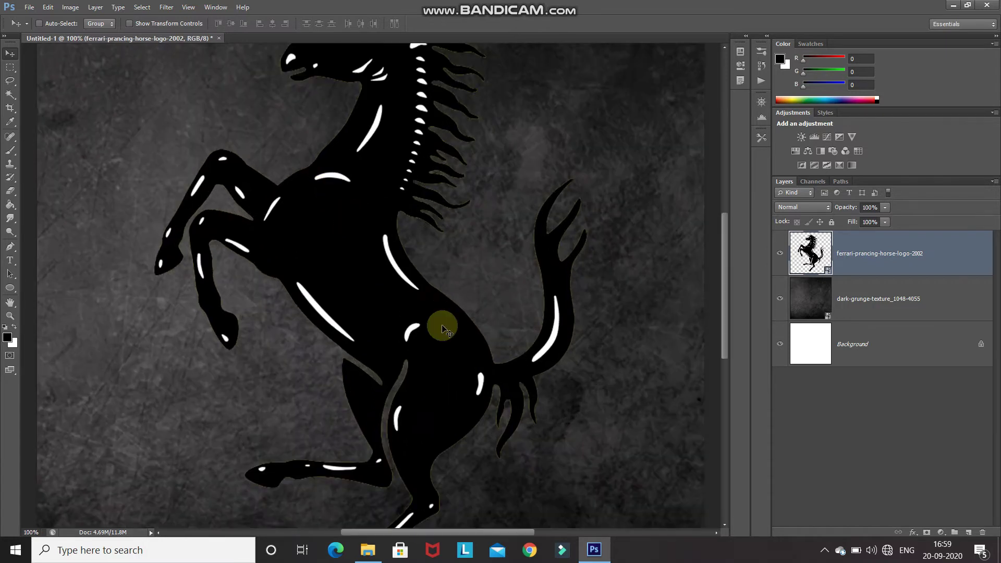
pyautogui.hotkey('ctrl', '+')
pyautogui.hotkey('ctrl', '+')
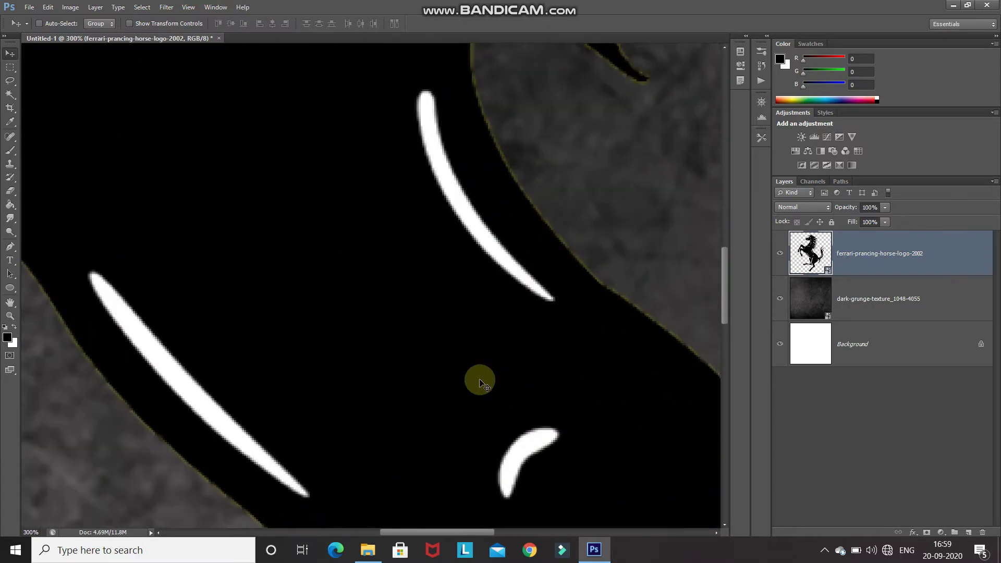
pyautogui.hotkey('ctrl', '-')
pyautogui.hotkey('ctrl', '-')
pyautogui.hotkey('ctrl', '-')
pyautogui.hotkey('ctrl', '-')
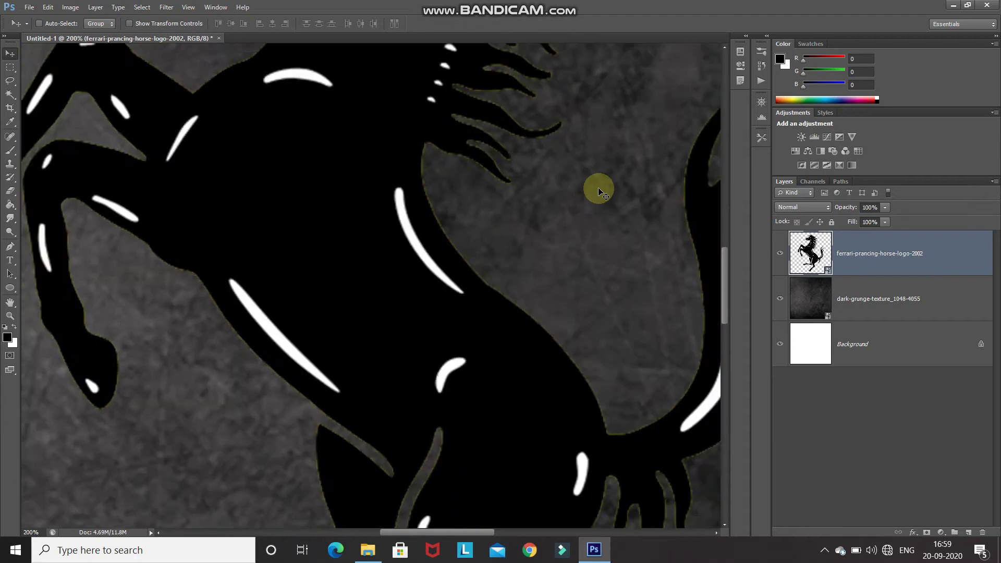
pyautogui.hotkey('ctrl', '0')
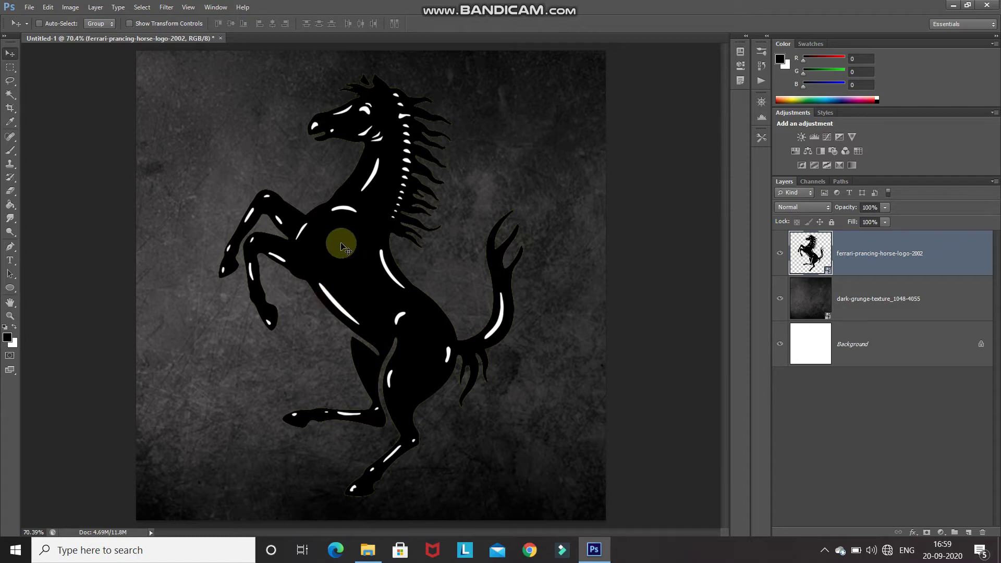
pyautogui.click(10, 94)
pyautogui.moveTo(11, 94); pyautogui.dragTo(36, 107)
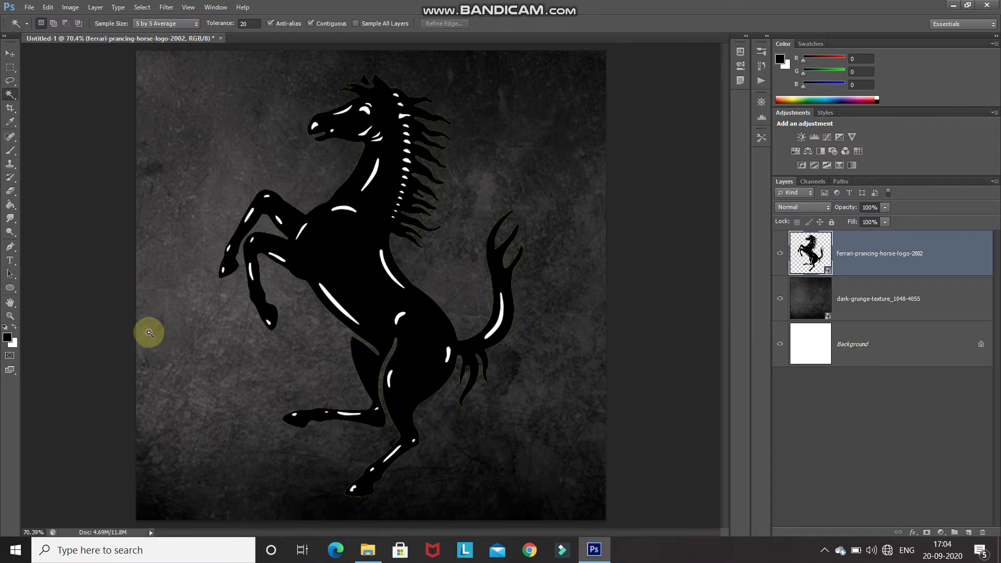
# Select the black horse with the Magic Wand and make a work path at 2.0 px tolerance
pyautogui.click(331, 254)
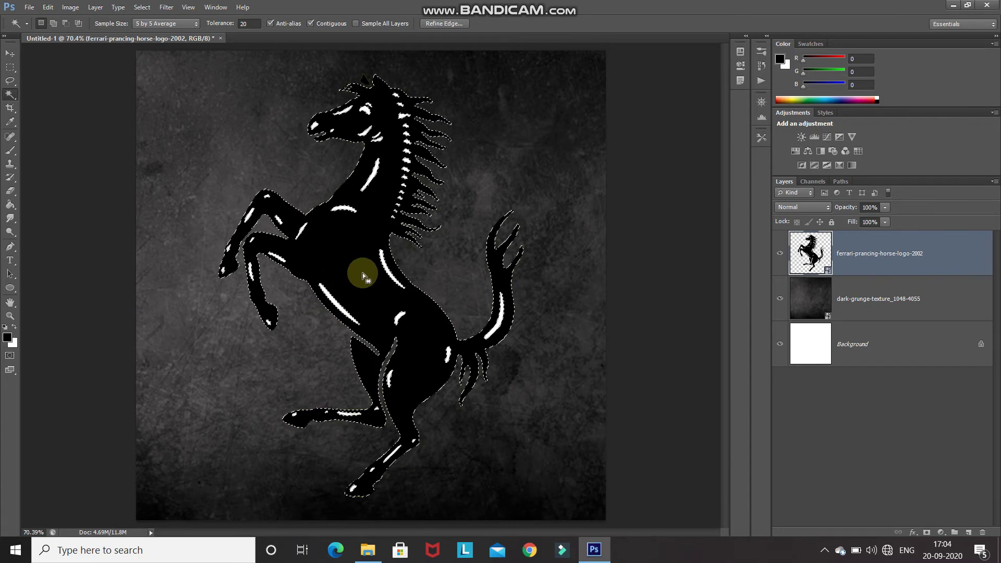
pyautogui.scroll(3, 407, 279)
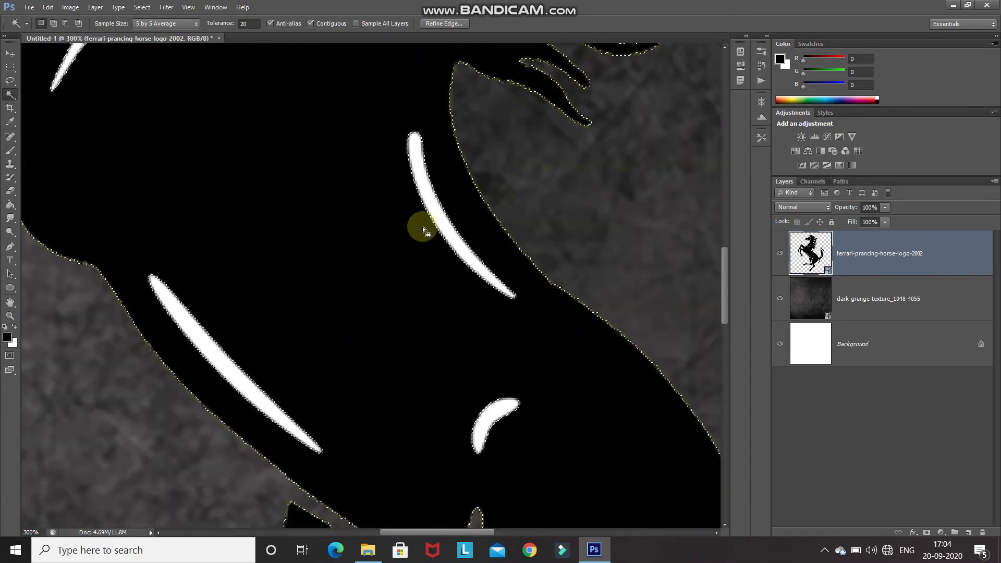
pyautogui.hotkey('ctrl', '0')
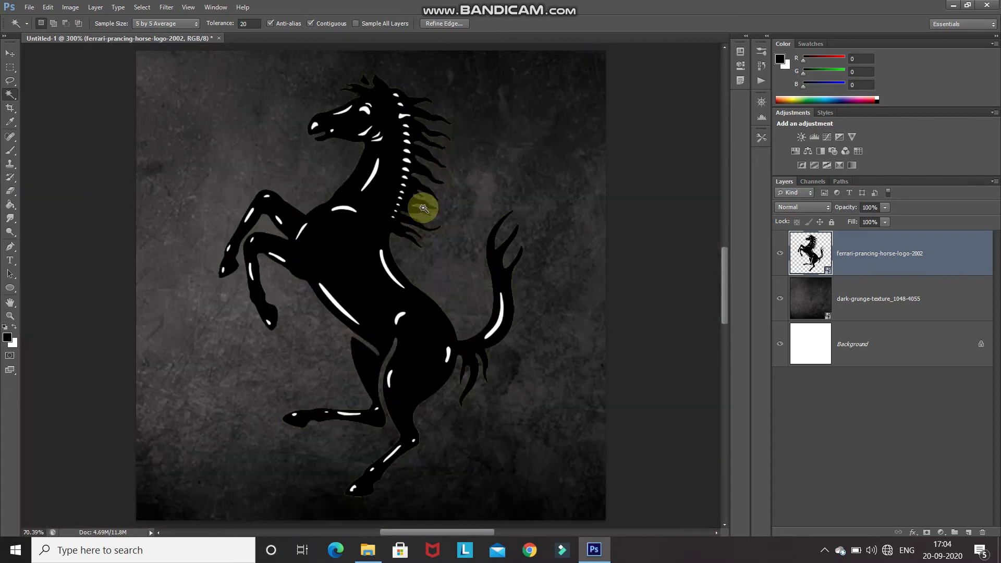
pyautogui.rightClick(355, 243)
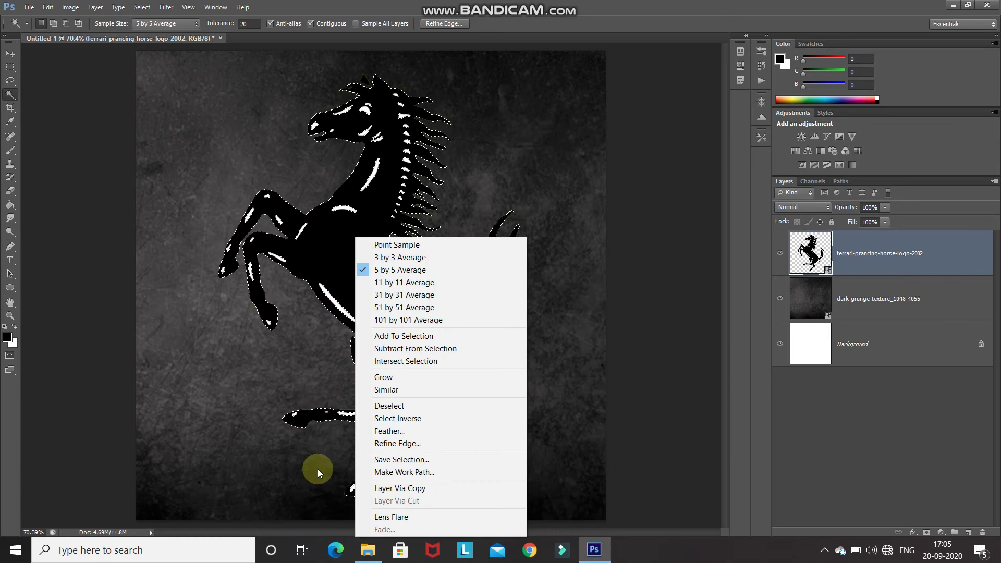
pyautogui.click(376, 472)
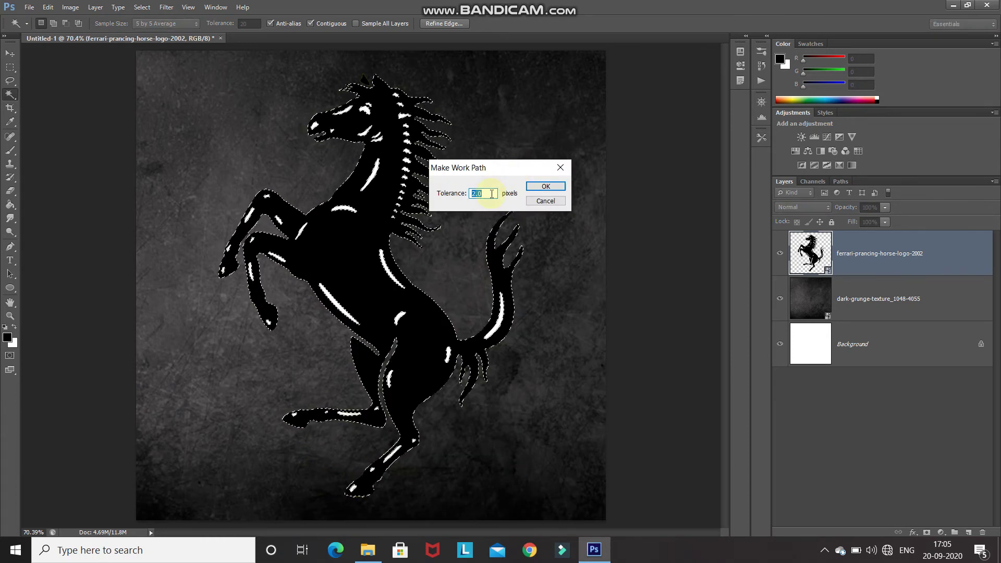
pyautogui.click(545, 187)
pyautogui.hotkey('ctrl', '-')
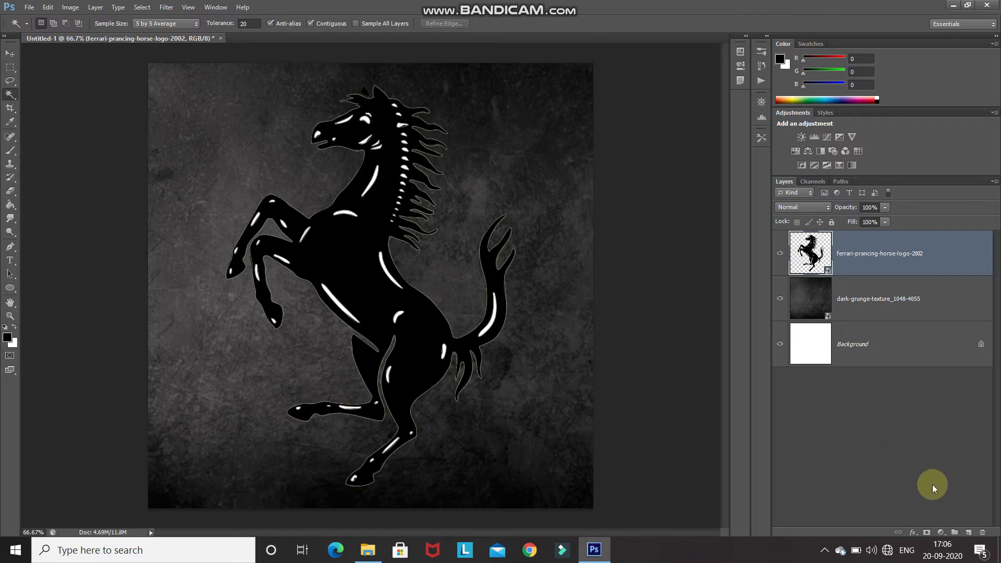
pyautogui.click(941, 531)
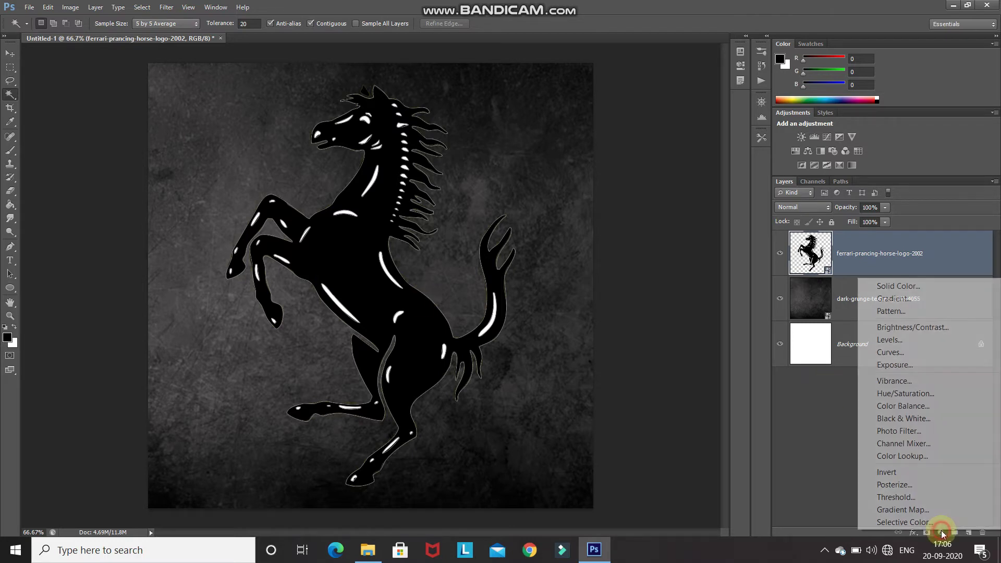
# Fill the horse path with a black Color Fill 1 layer and delete the original logo layer
pyautogui.click(896, 287)
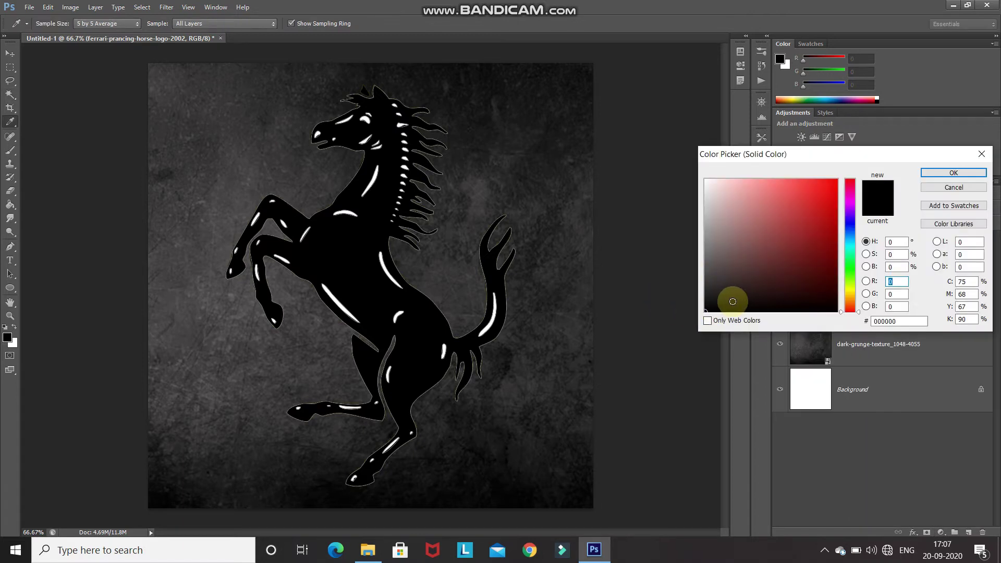
pyautogui.click(938, 177)
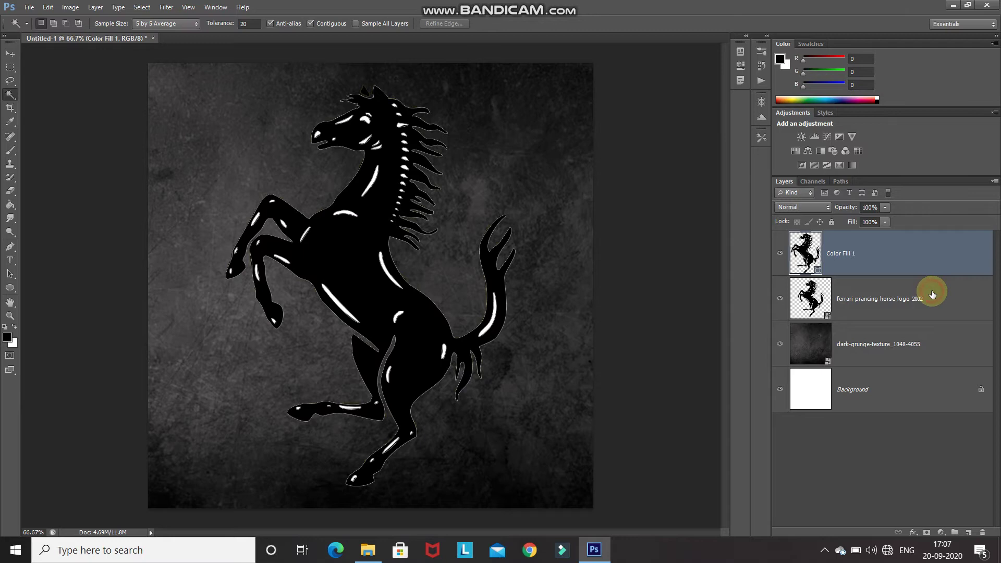
pyautogui.click(933, 295)
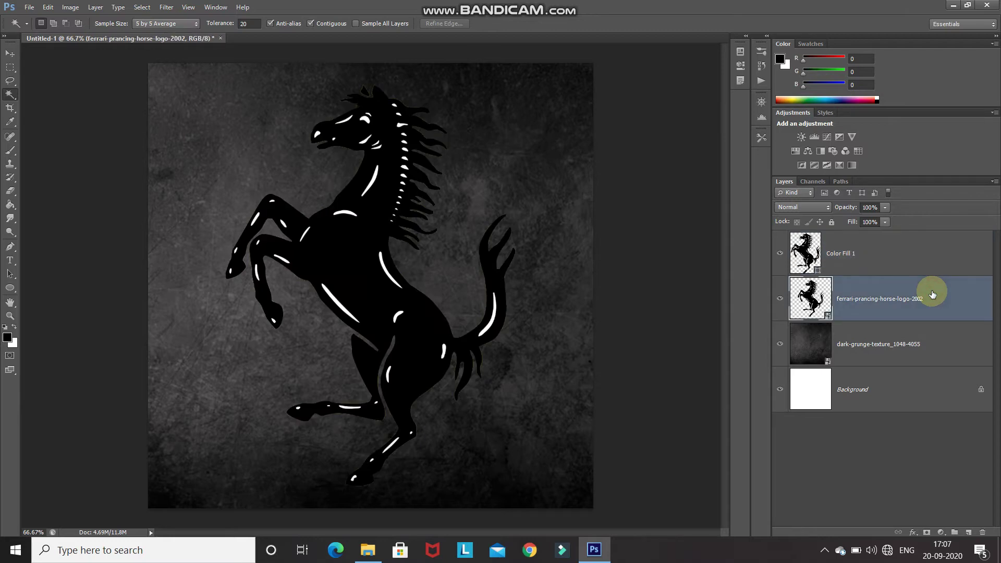
pyautogui.press('Delete')
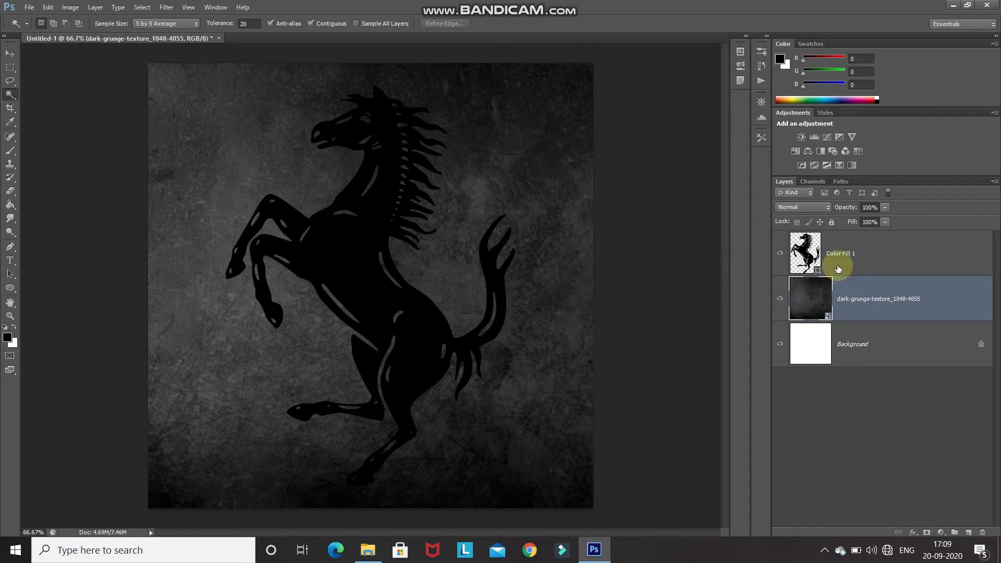
pyautogui.click(863, 251)
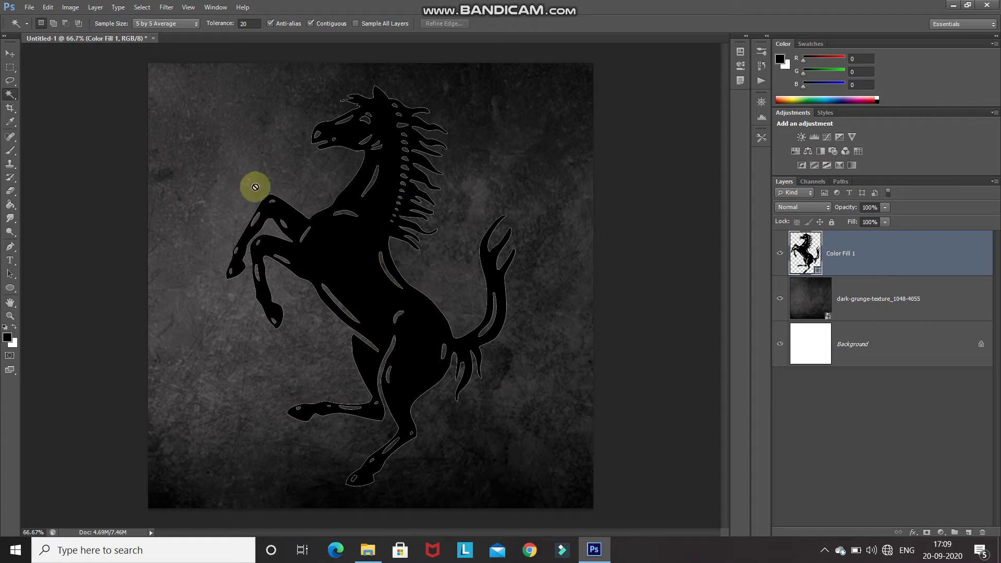
# Uncheck View > Show > Target Path to hide the horse's outline
pyautogui.click(189, 8)
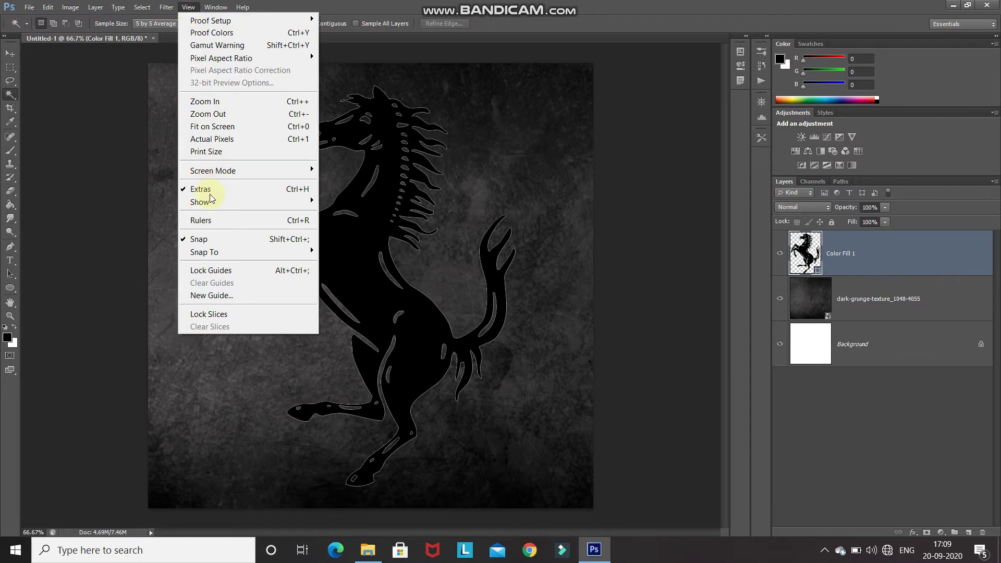
pyautogui.moveTo(211, 201)
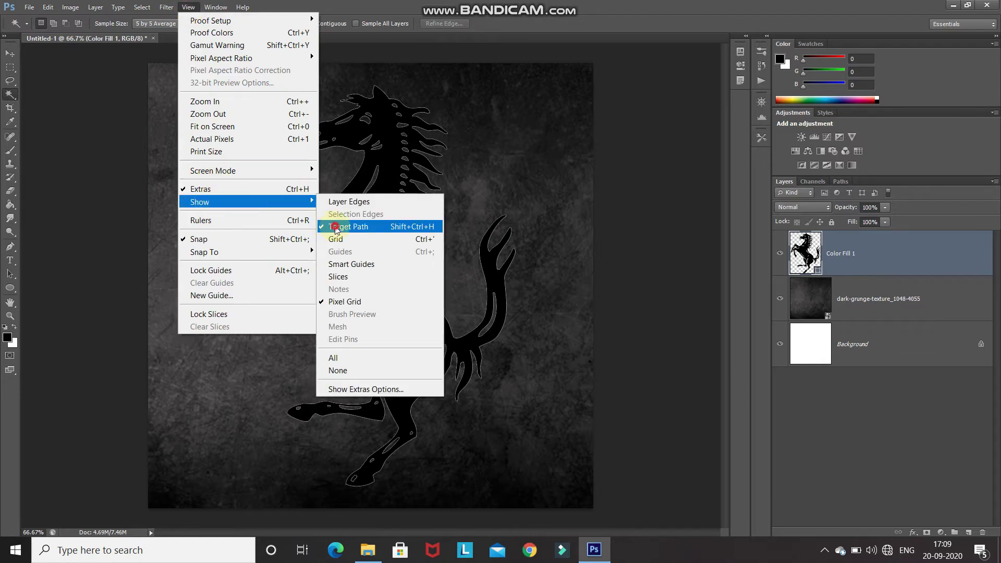
pyautogui.click(336, 227)
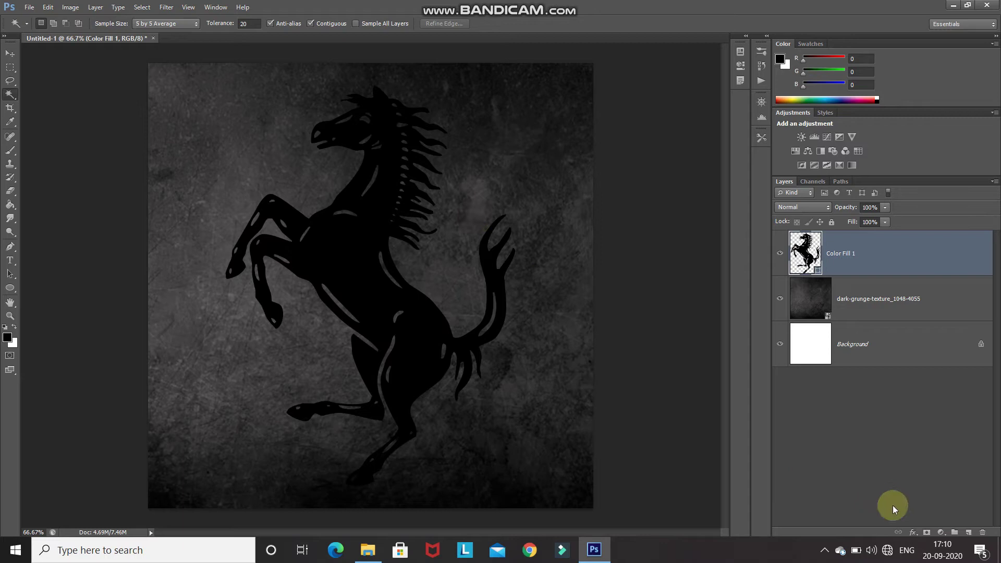
# Give the horse layer a Color Overlay in light grey #b3b3b3
pyautogui.click(911, 530)
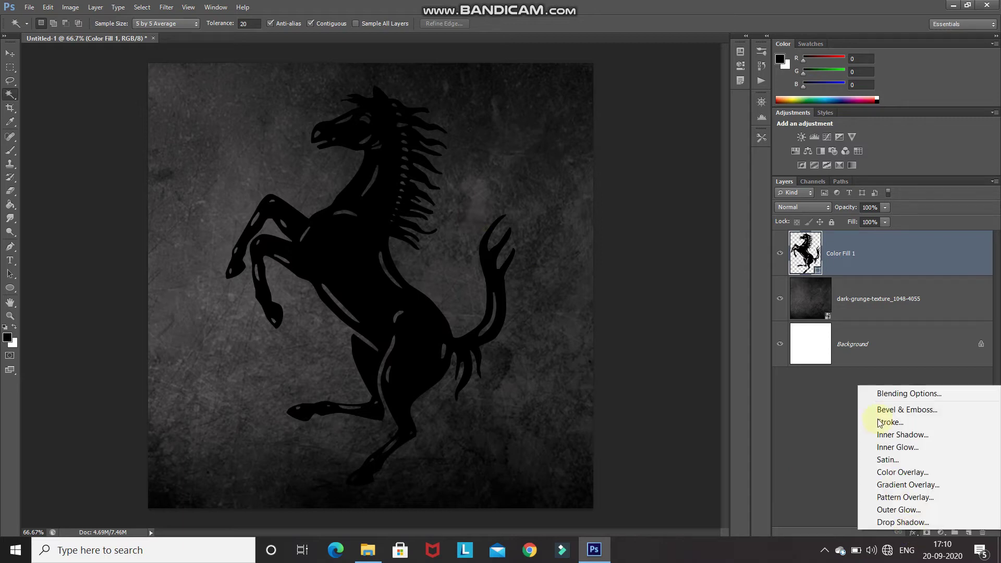
pyautogui.click(877, 392)
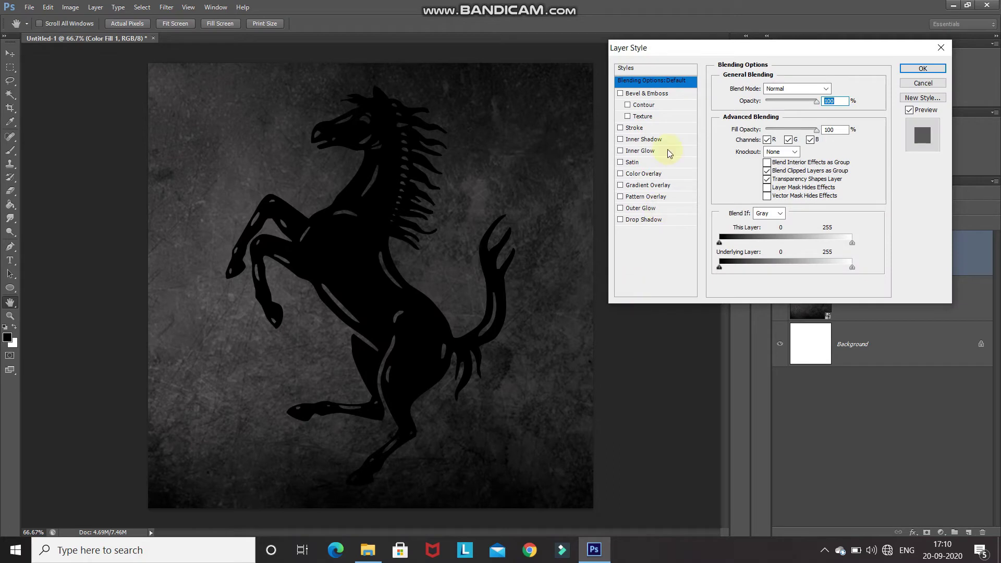
pyautogui.click(649, 174)
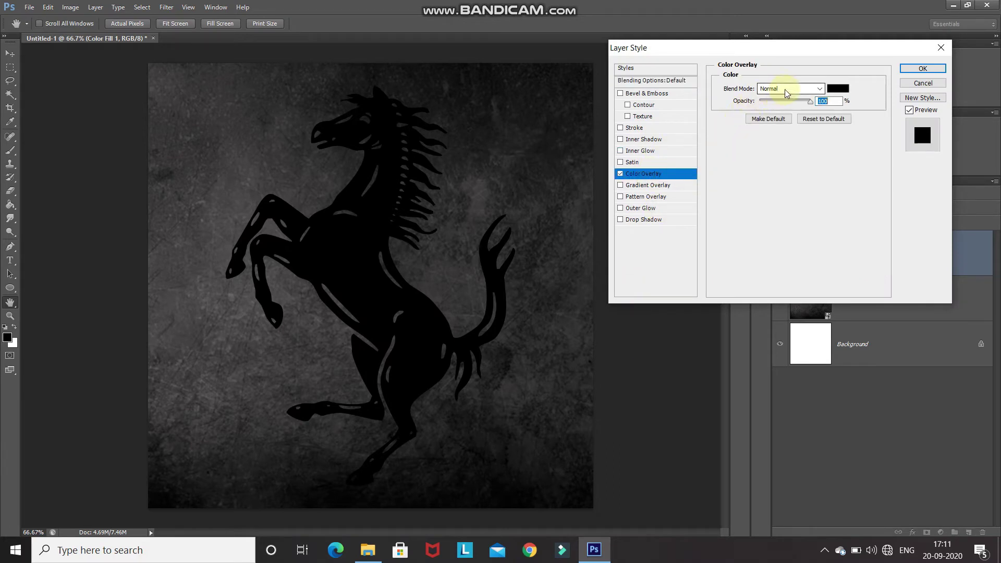
pyautogui.click(837, 89)
pyautogui.click(905, 321)
pyautogui.doubleClick(906, 321)
pyautogui.write('b3')
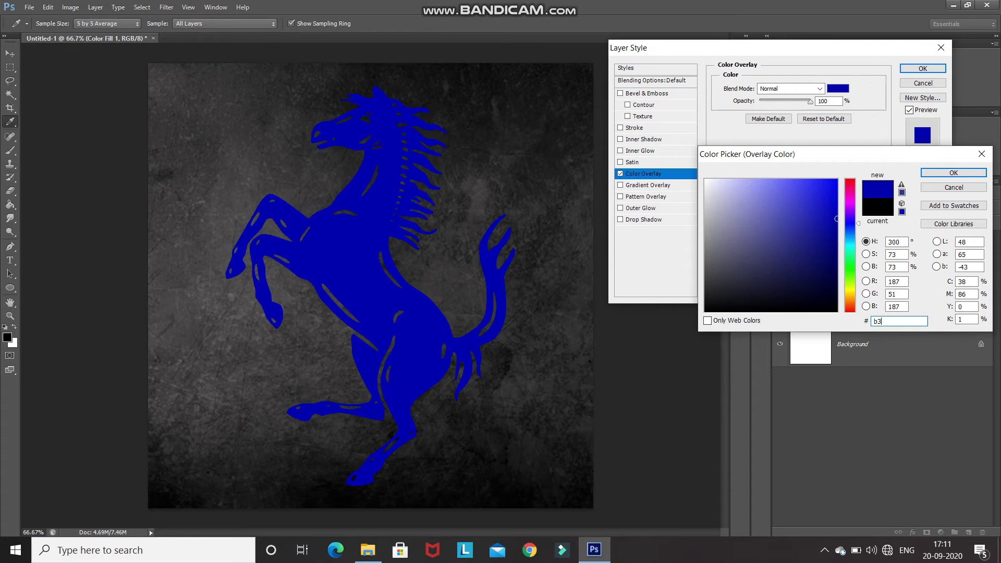
pyautogui.write('b3b3')
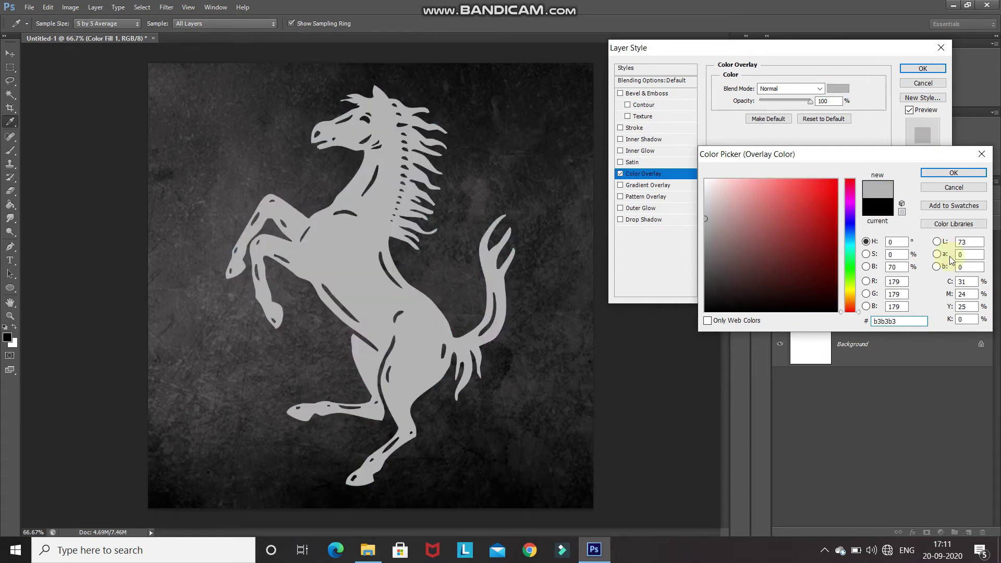
pyautogui.click(947, 177)
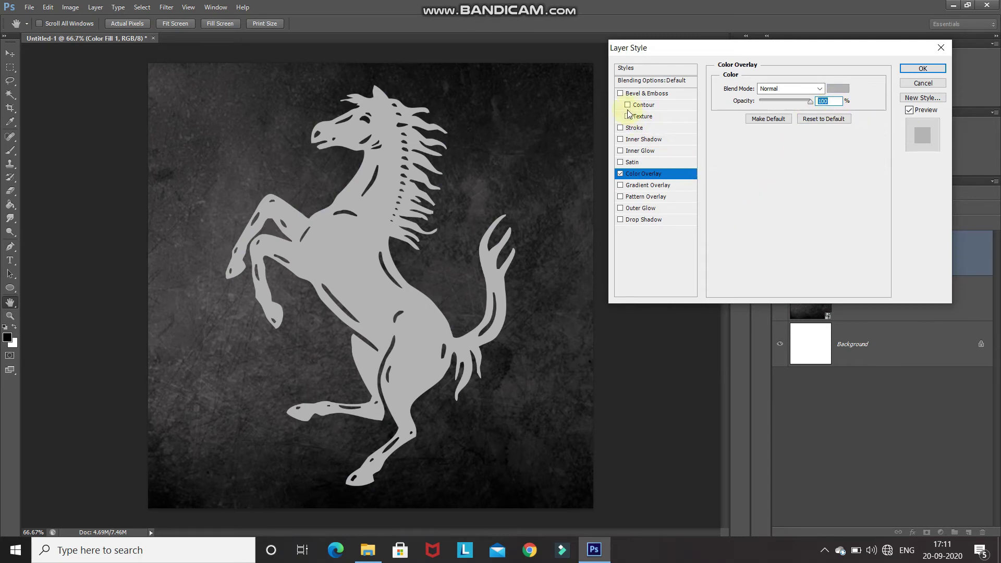
pyautogui.click(653, 94)
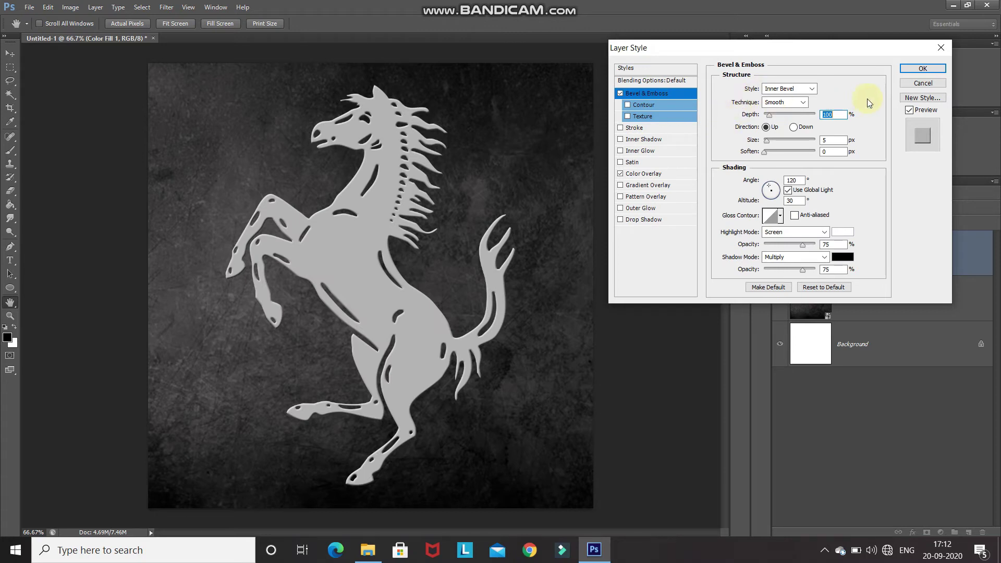
# Set Bevel & Emboss depth 700, size 15, soften 5, with Use Global Light off
pyautogui.doubleClick(825, 114)
pyautogui.write('700')
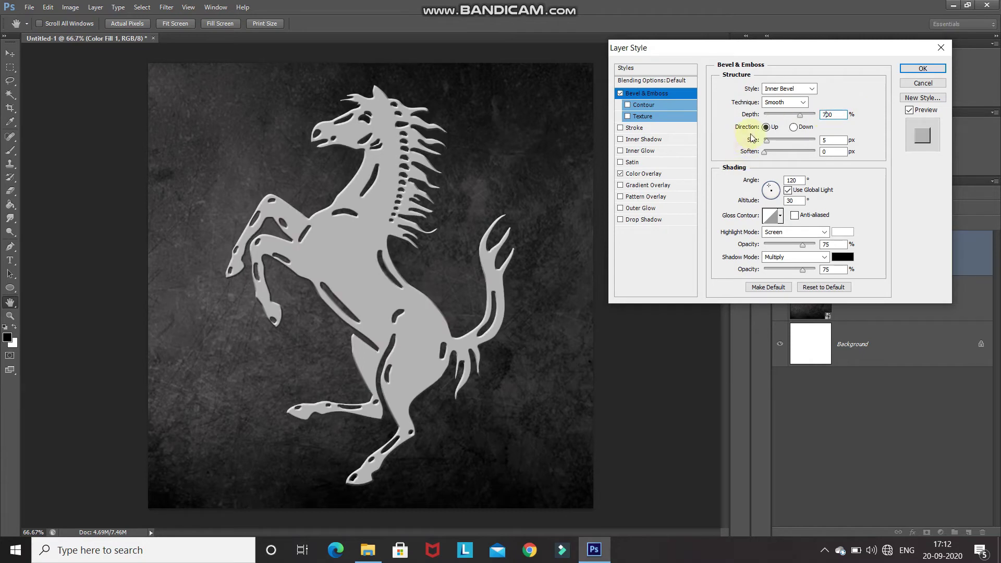
pyautogui.doubleClick(830, 140)
pyautogui.write('15')
pyautogui.doubleClick(829, 152)
pyautogui.press('BackSpace')
pyautogui.write('5')
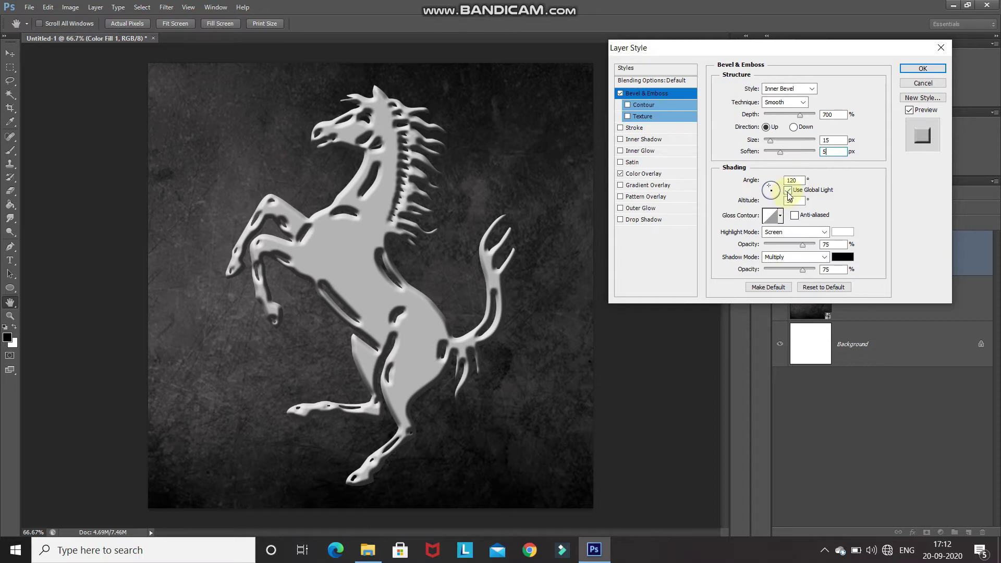
pyautogui.click(787, 191)
pyautogui.click(798, 200)
# Compare the bevel off and on, then apply the layer styles
pyautogui.click(620, 93)
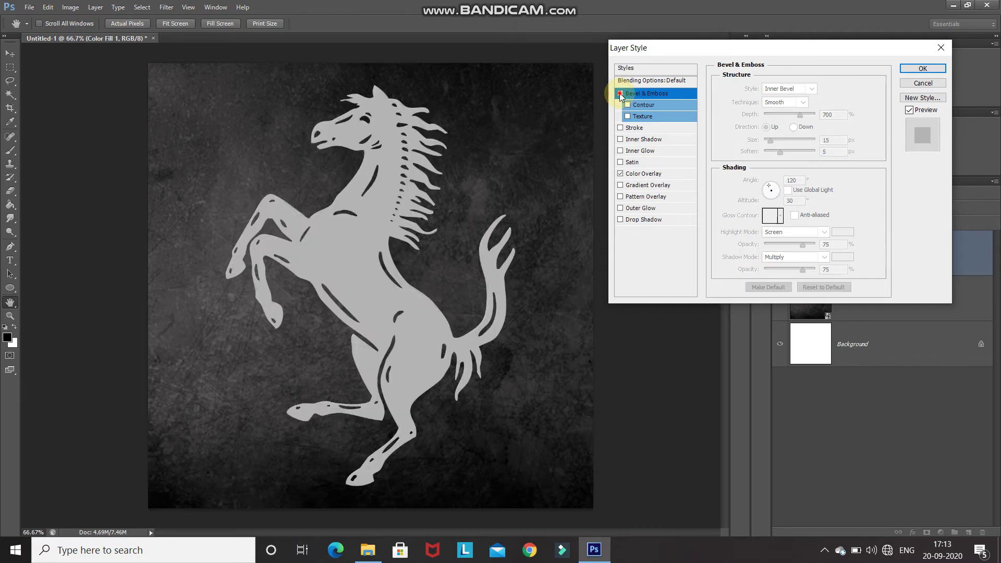
pyautogui.click(620, 93)
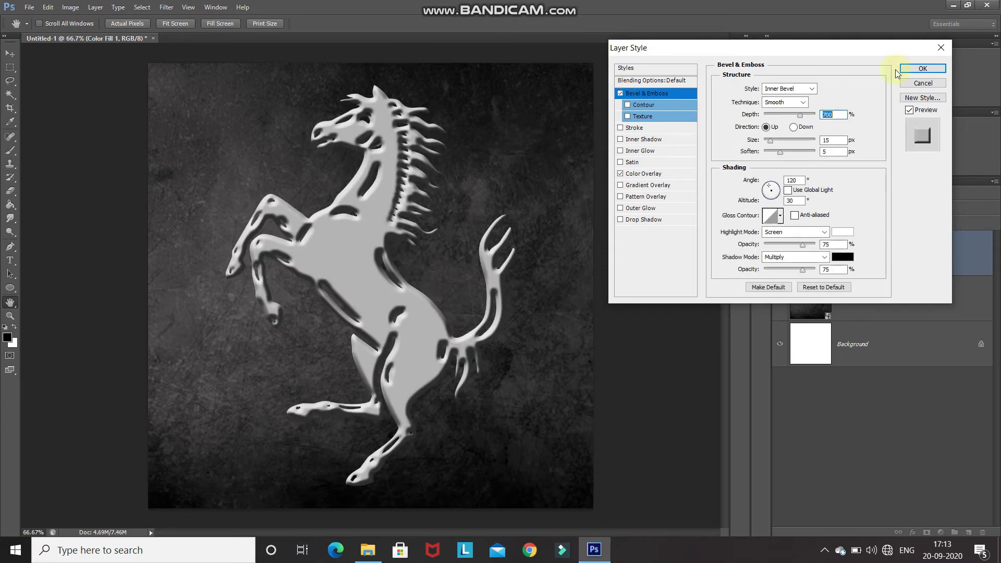
pyautogui.click(917, 71)
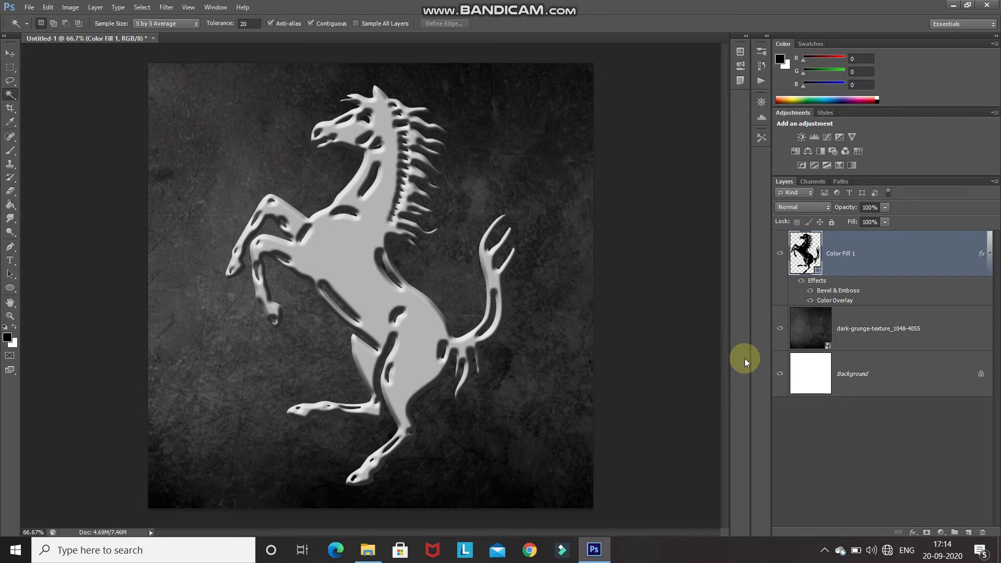
# Convert the Color Fill 1 layer into a smart object
pyautogui.rightClick(914, 266)
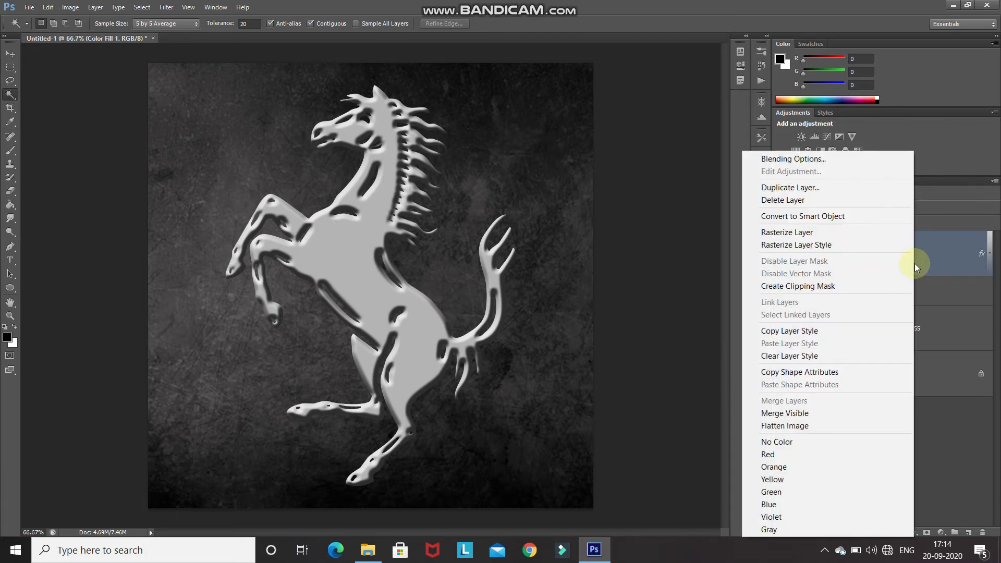
pyautogui.click(812, 216)
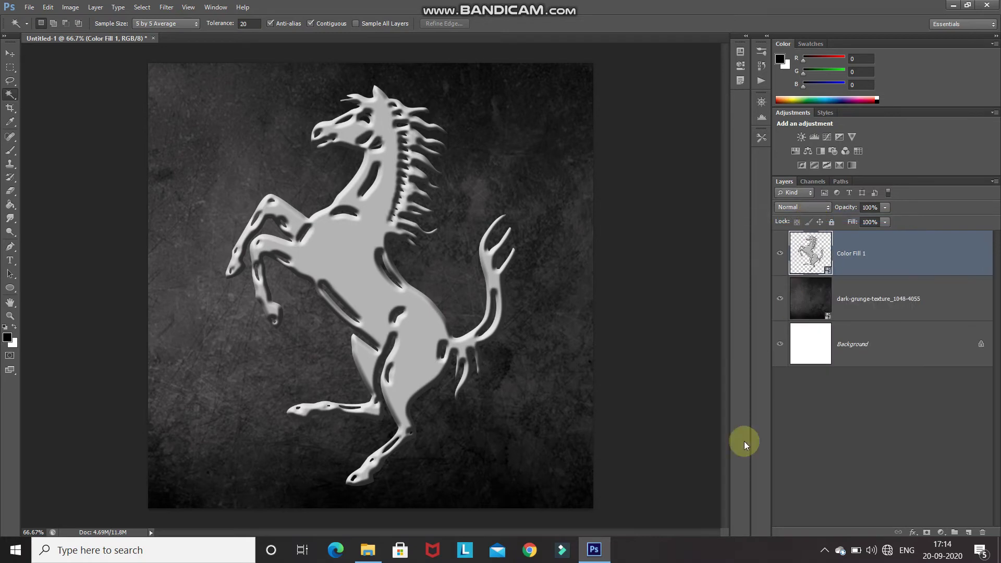
pyautogui.click(912, 531)
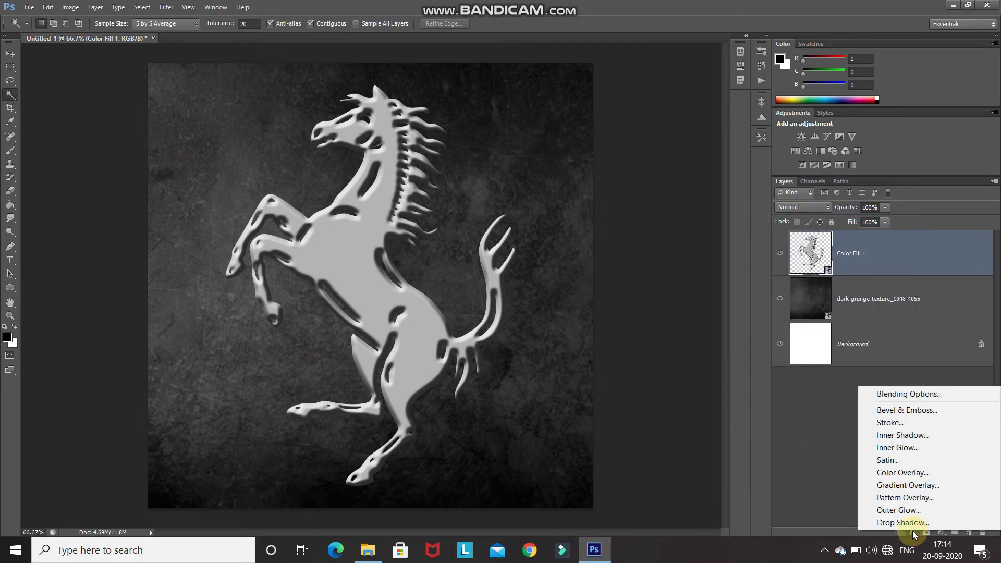
# Add an Outer Bevel of size 8 to the smart object, independent of global light
pyautogui.click(873, 396)
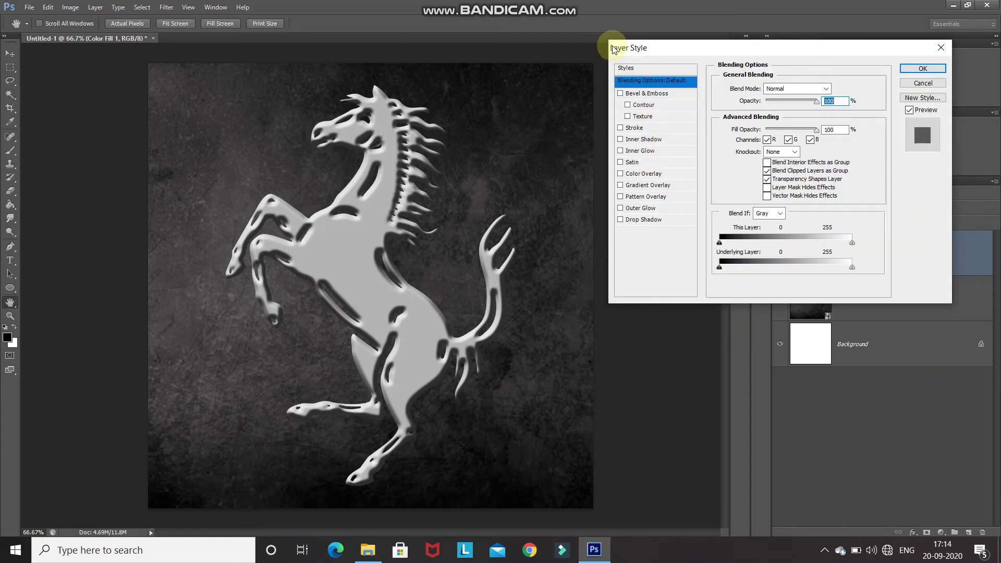
pyautogui.click(656, 94)
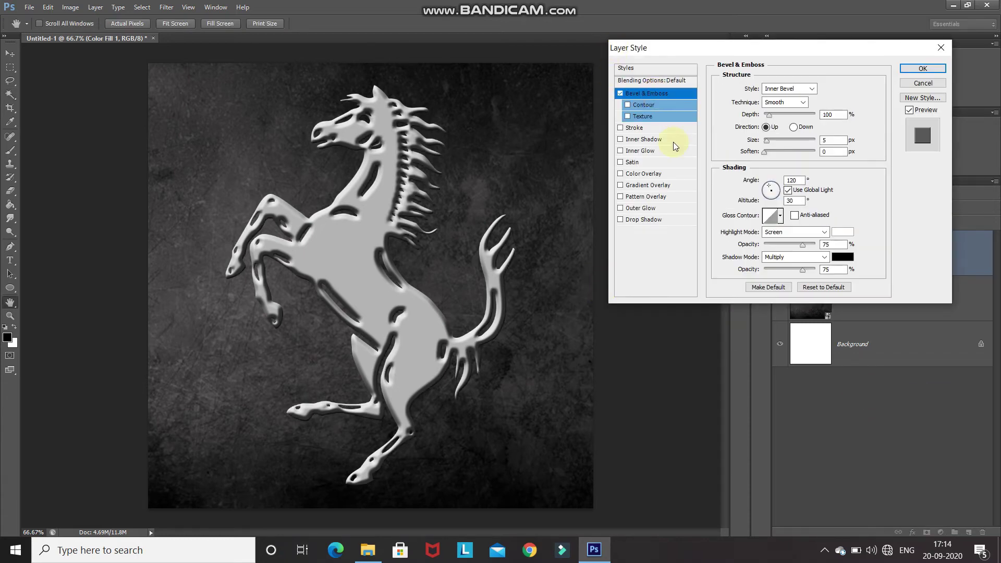
pyautogui.click(815, 89)
pyautogui.click(803, 101)
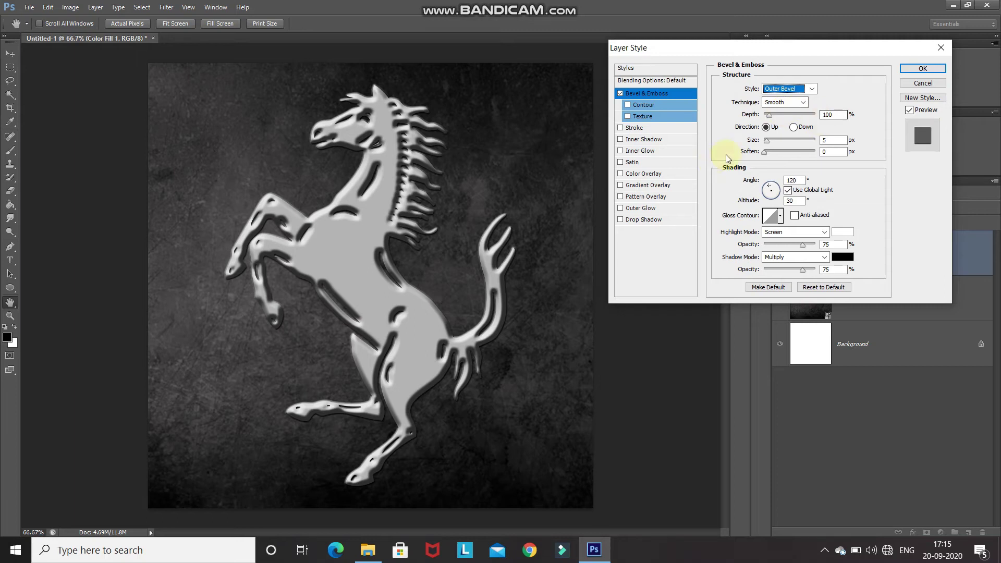
pyautogui.doubleClick(829, 139)
pyautogui.write('8')
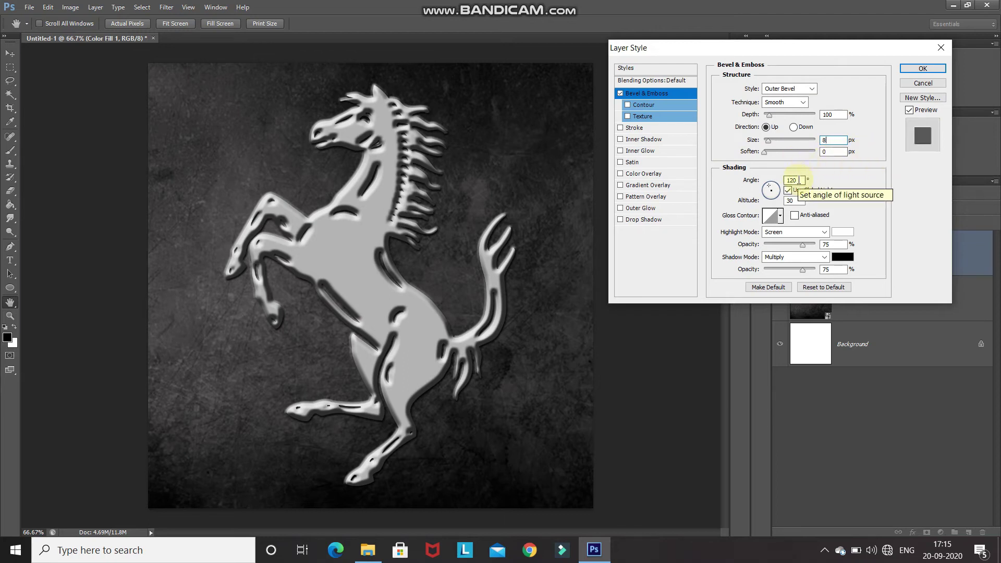
pyautogui.click(787, 191)
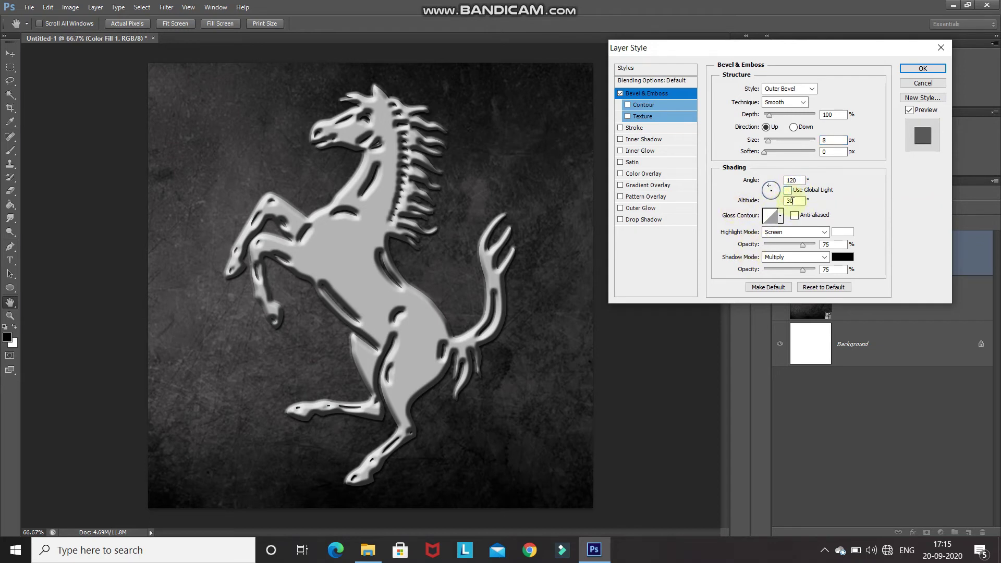
# Apply the Ring - Double gloss contour and compare the bevel off and on
pyautogui.click(781, 216)
pyautogui.scroll(-2, 745, 281)
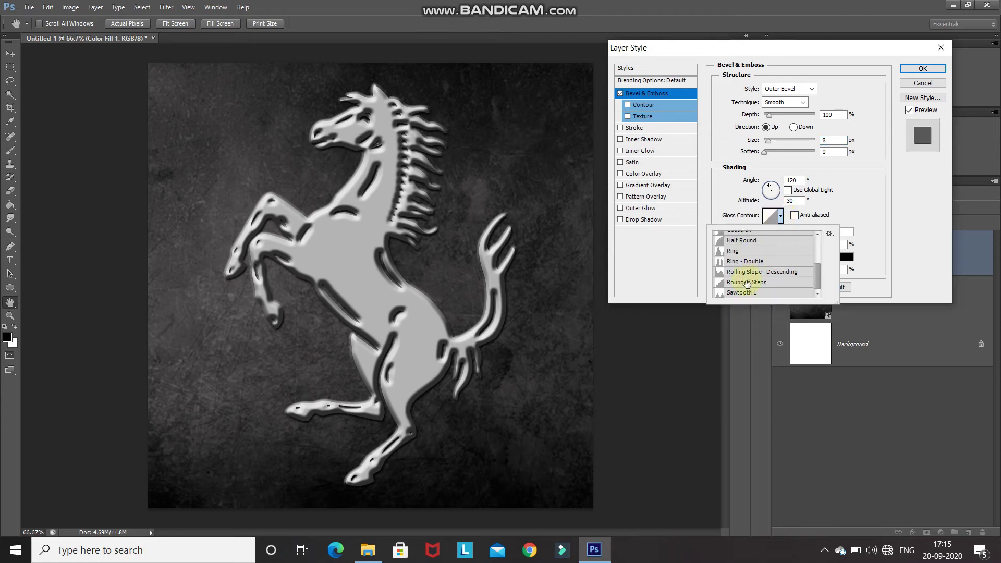
pyautogui.doubleClick(733, 262)
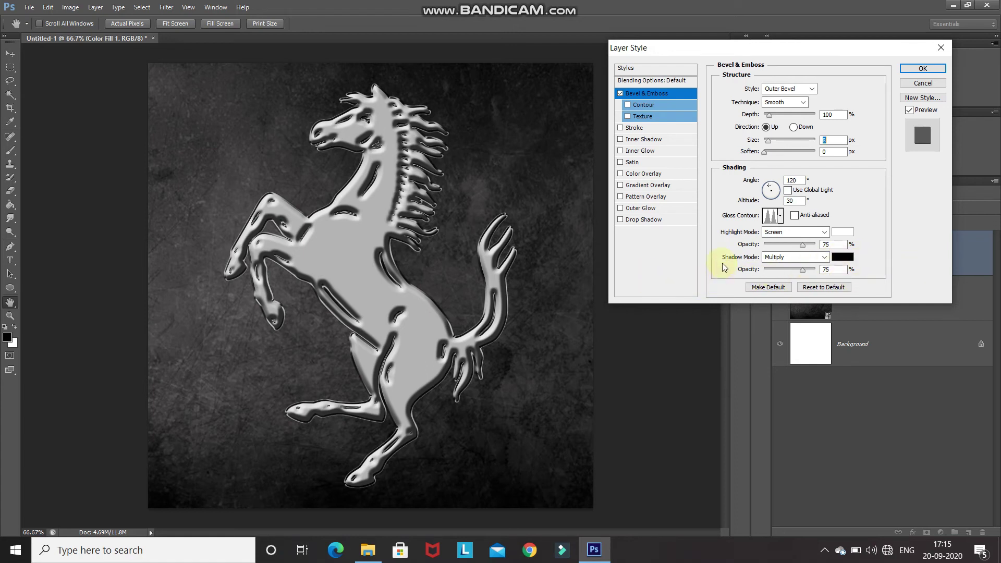
pyautogui.click(619, 94)
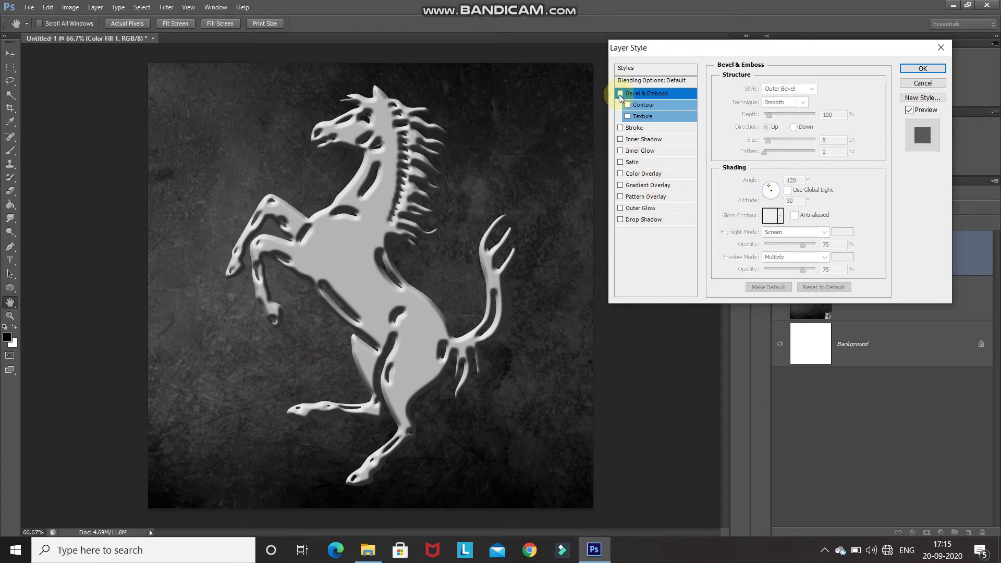
pyautogui.click(620, 94)
# Enable a white Inner Glow with a 10% choke, toggling it off and on to compare
pyautogui.click(652, 150)
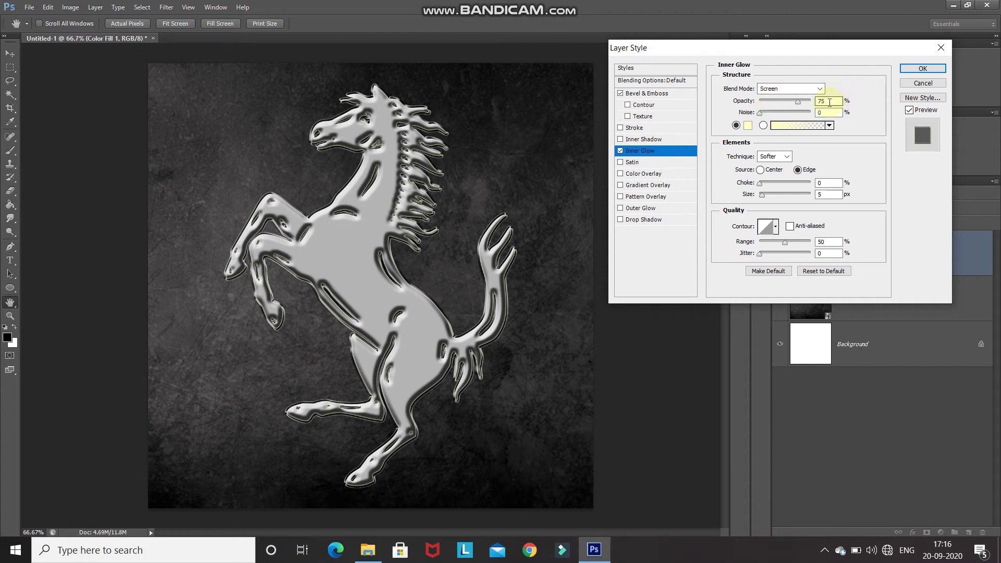
pyautogui.click(748, 128)
pyautogui.click(730, 195)
pyautogui.press('Return')
pyautogui.write('10')
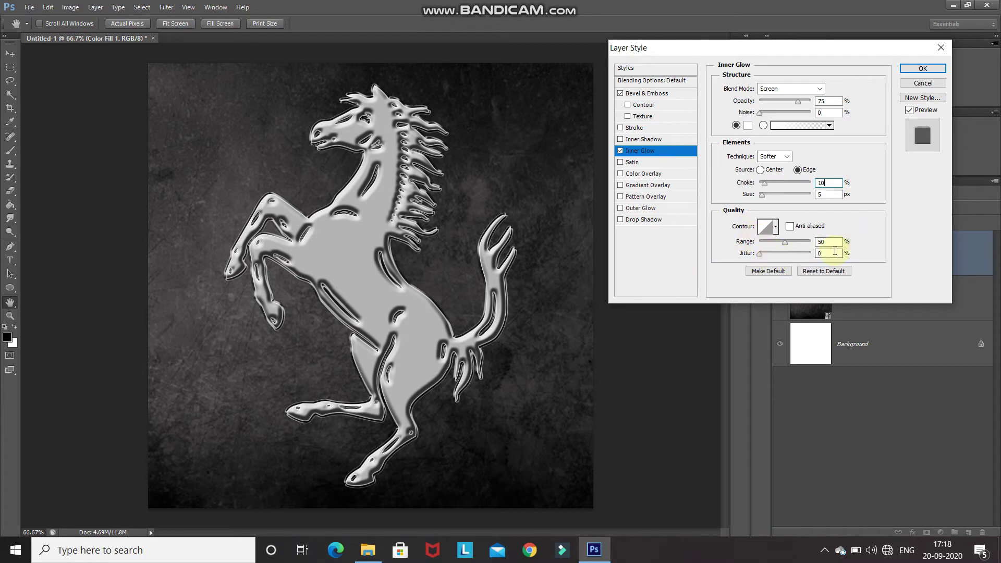
pyautogui.click(685, 248)
pyautogui.click(620, 151)
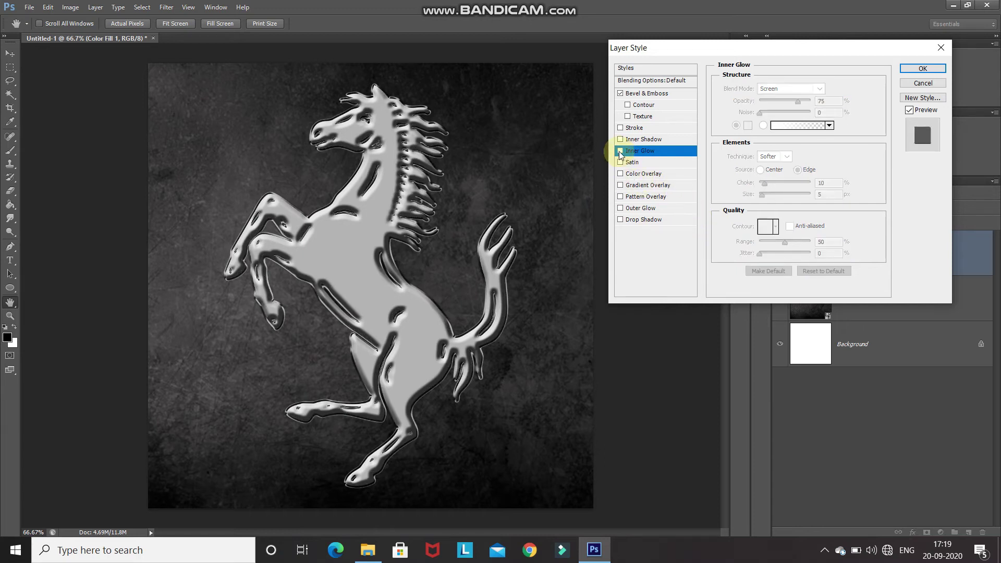
pyautogui.click(620, 151)
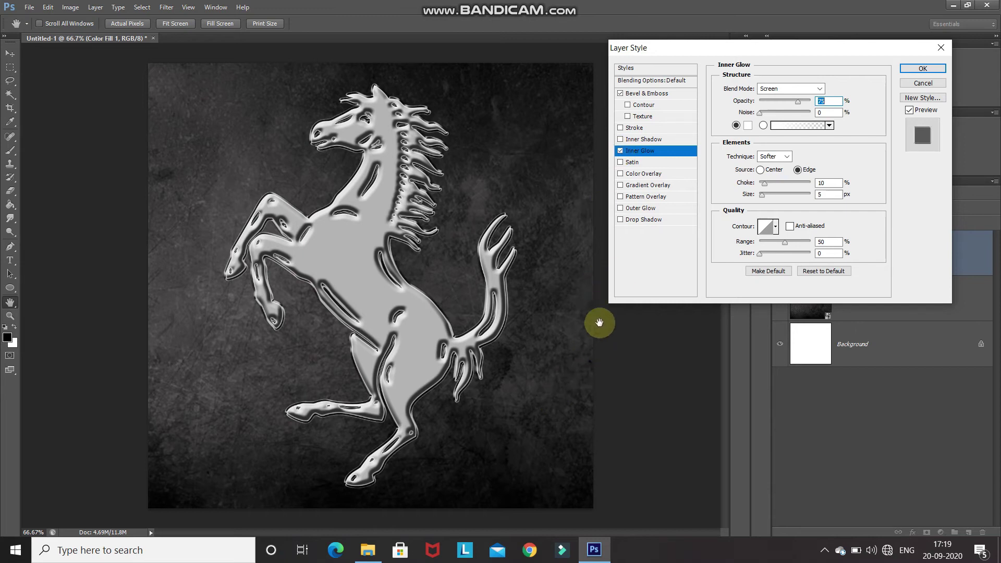
# Turn on a Color Burn Gradient Overlay at 50 opacity and open its gradient for editing
pyautogui.click(659, 186)
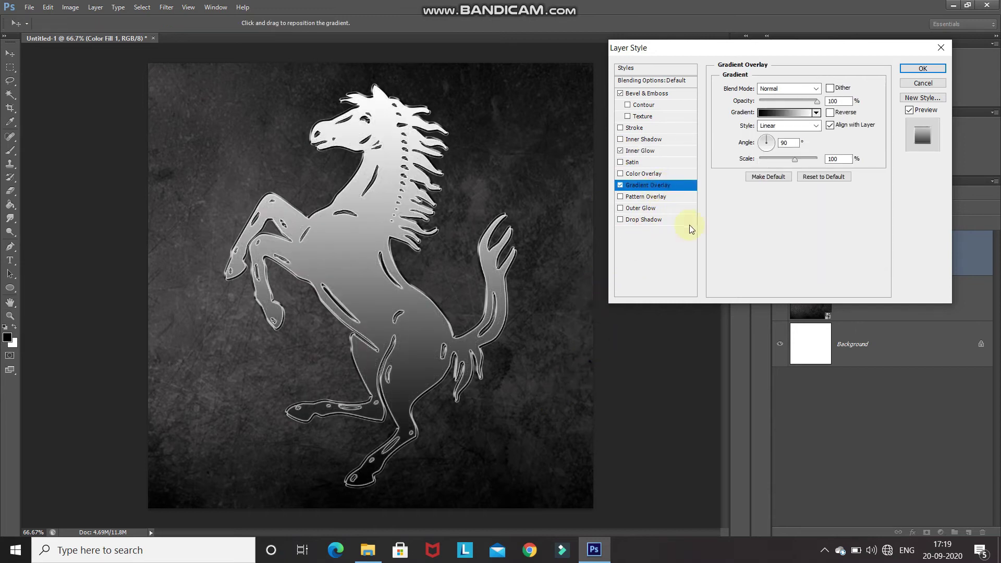
pyautogui.click(801, 92)
pyautogui.click(769, 152)
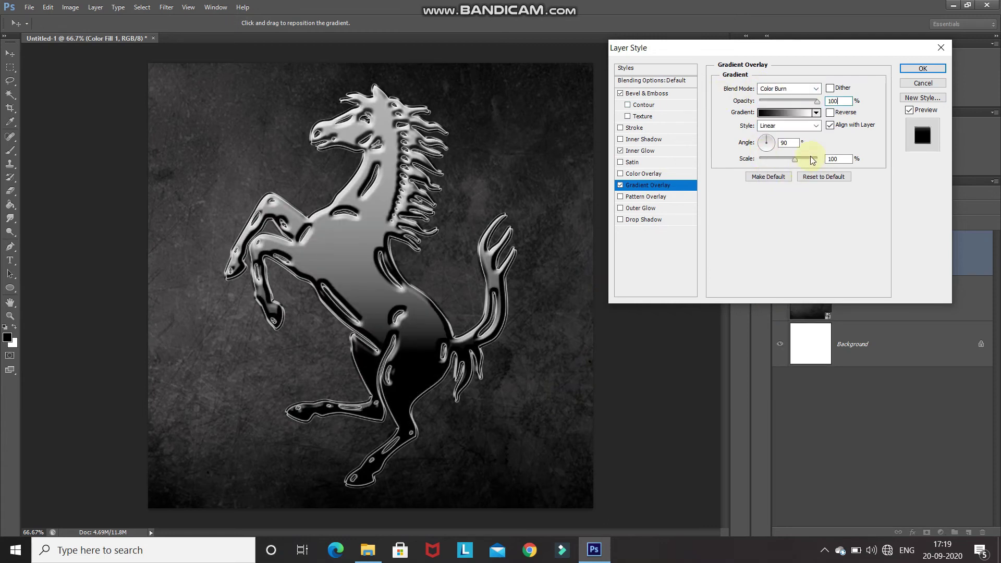
pyautogui.write('50')
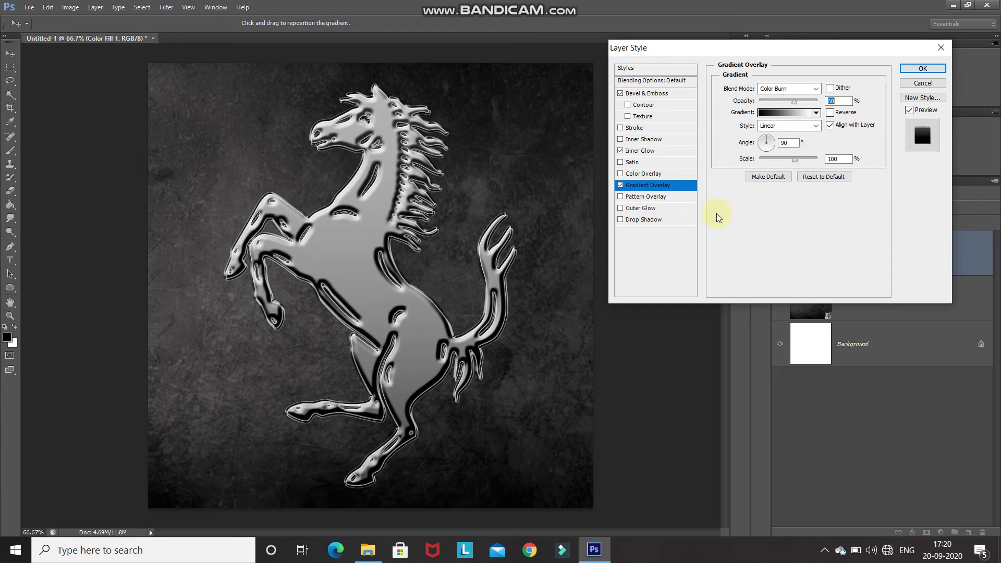
pyautogui.click(785, 113)
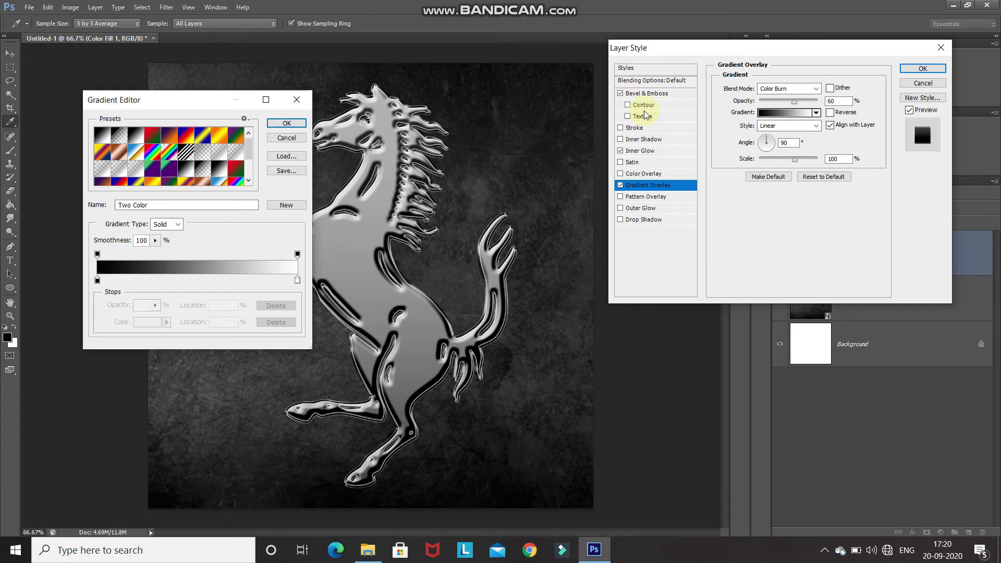
# Start from the Black, White preset and move the white stop to location 50
pyautogui.click(136, 141)
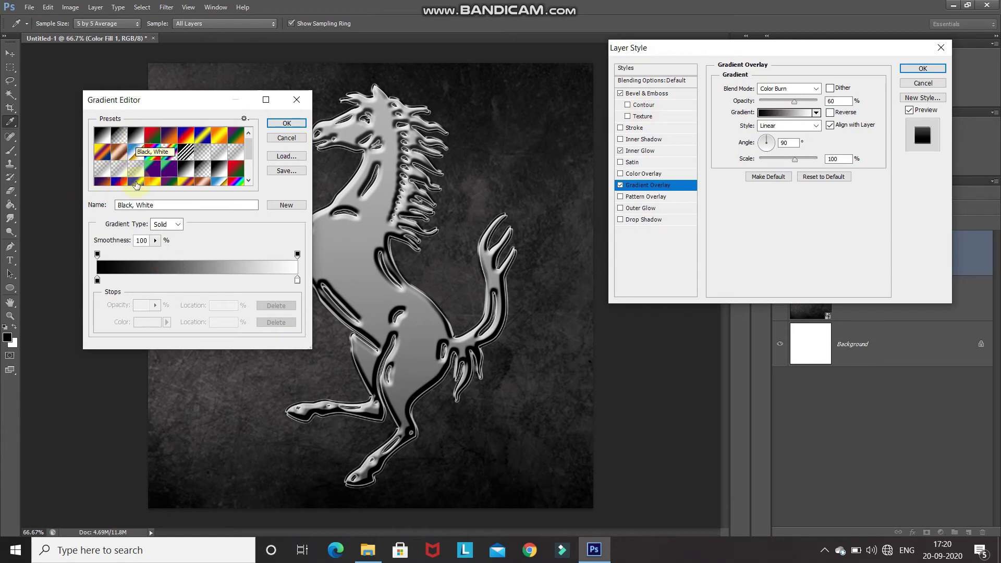
pyautogui.click(296, 281)
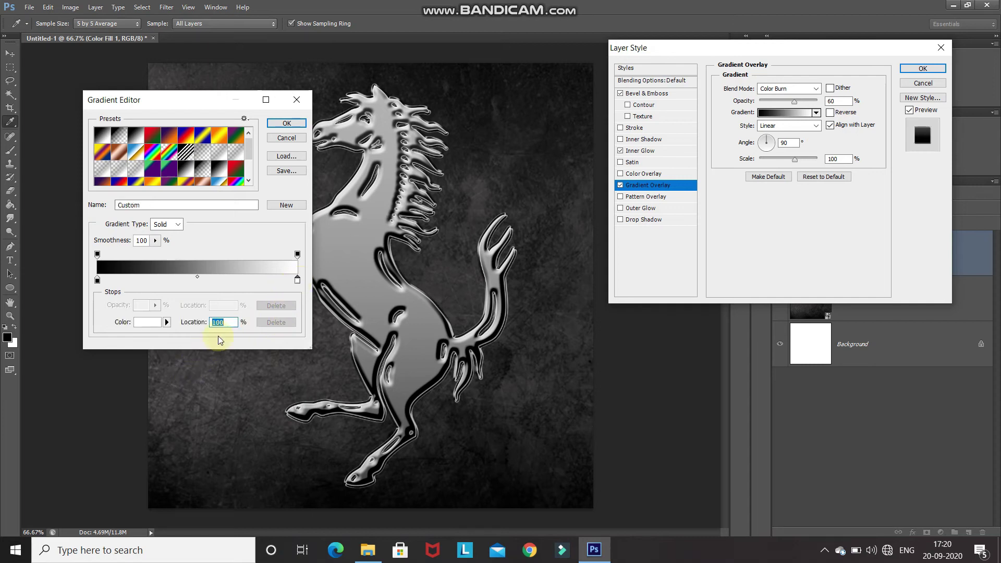
pyautogui.write('50')
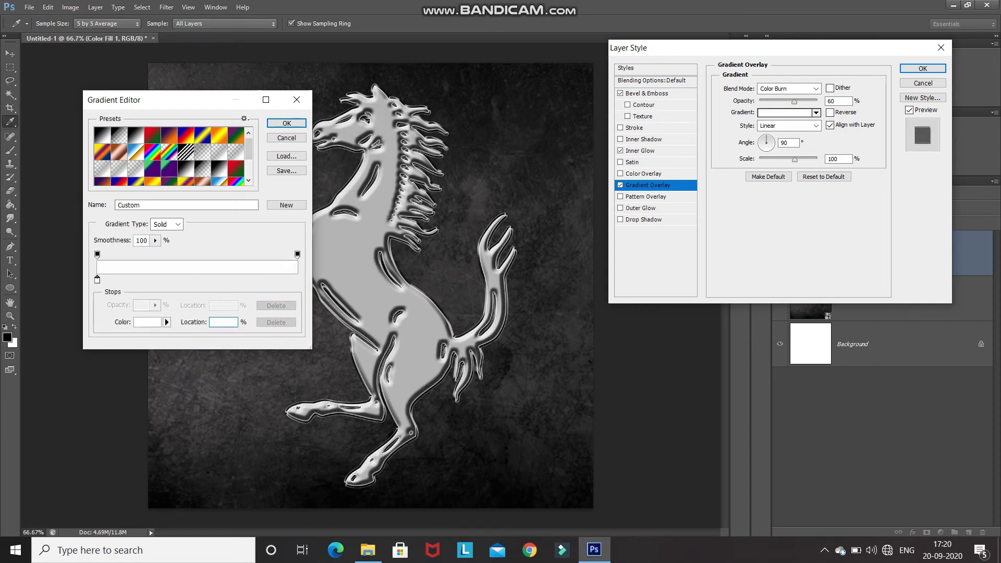
pyautogui.press('Return')
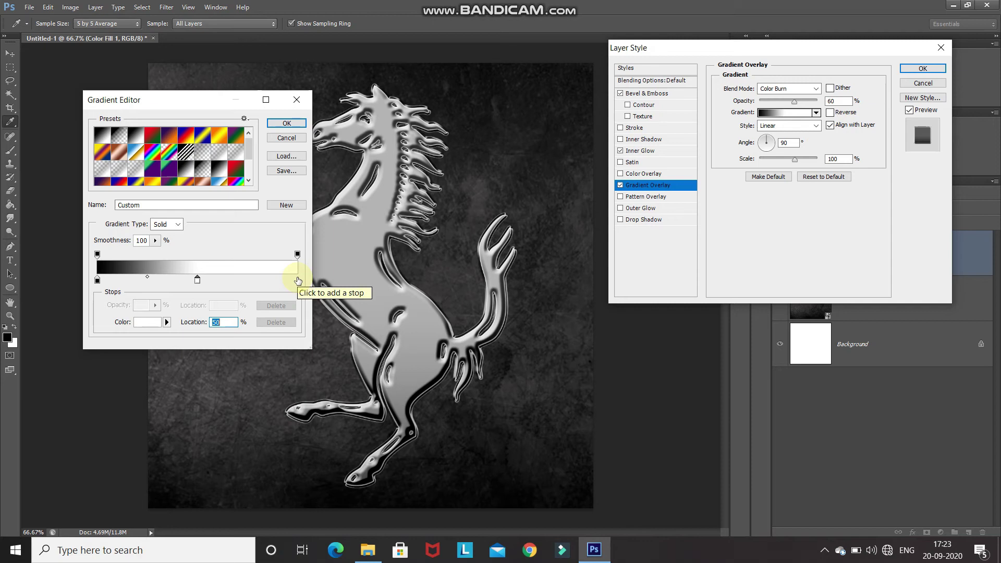
# Add a black stop at the gradient's right end and accept the black-white-black gradient
pyautogui.click(297, 281)
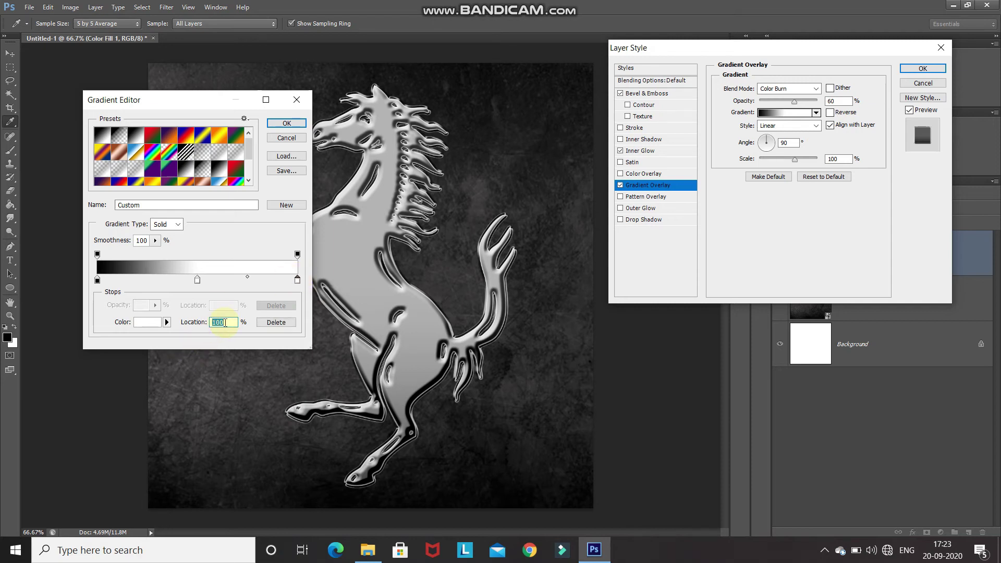
pyautogui.click(139, 324)
pyautogui.moveTo(763, 257); pyautogui.dragTo(737, 319)
pyautogui.click(954, 174)
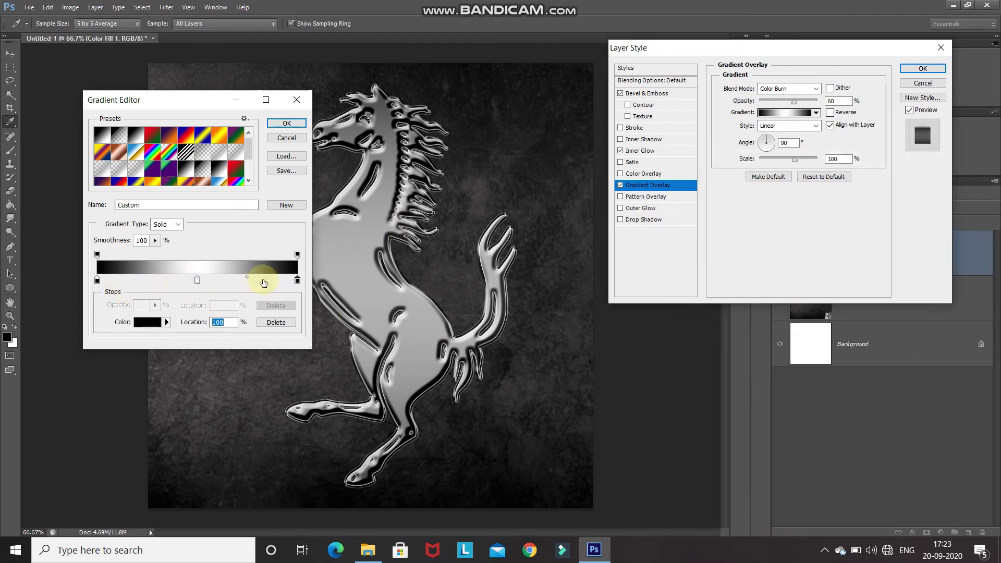
pyautogui.click(275, 124)
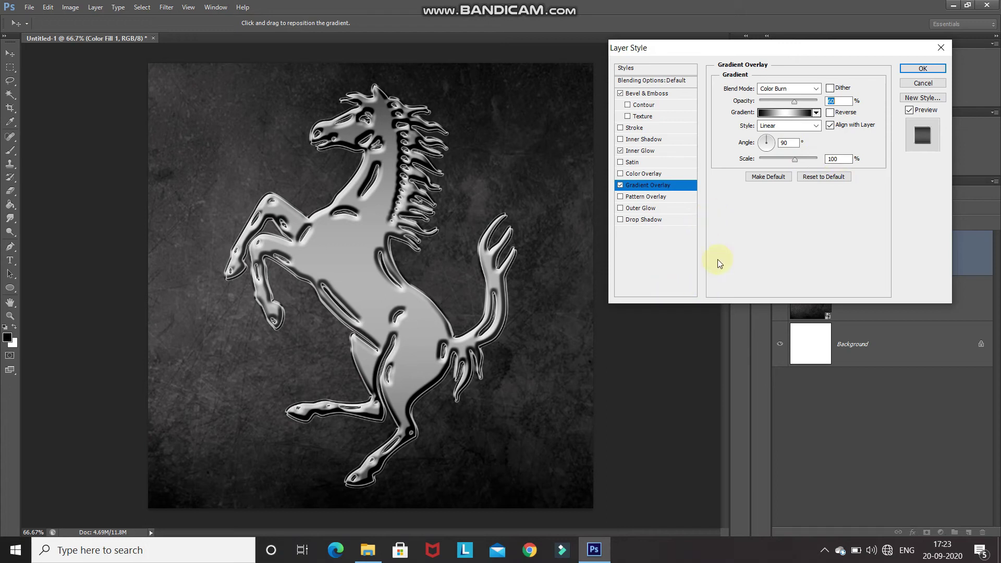
# Compare the gradient overlay on and off, then add a Drop Shadow at 50% opacity
pyautogui.click(620, 185)
pyautogui.click(621, 185)
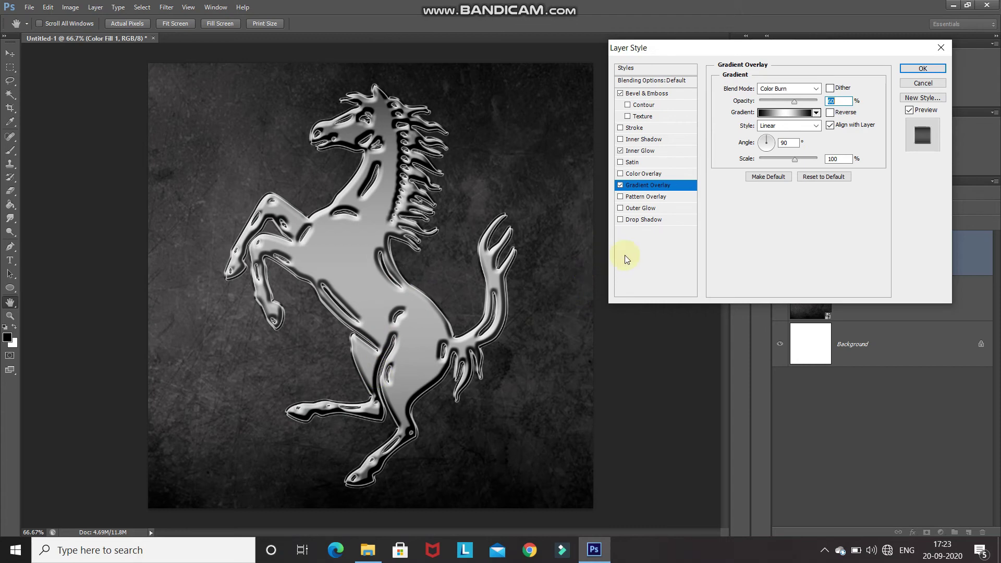
pyautogui.click(650, 221)
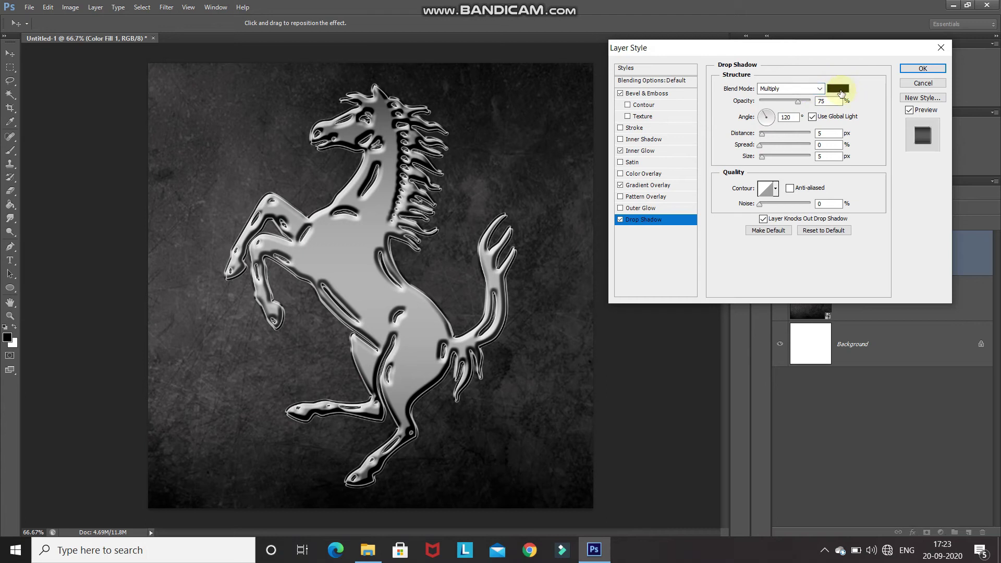
pyautogui.click(829, 100)
pyautogui.press('BackSpace')
pyautogui.press('BackSpace')
pyautogui.write('50')
pyautogui.click(791, 119)
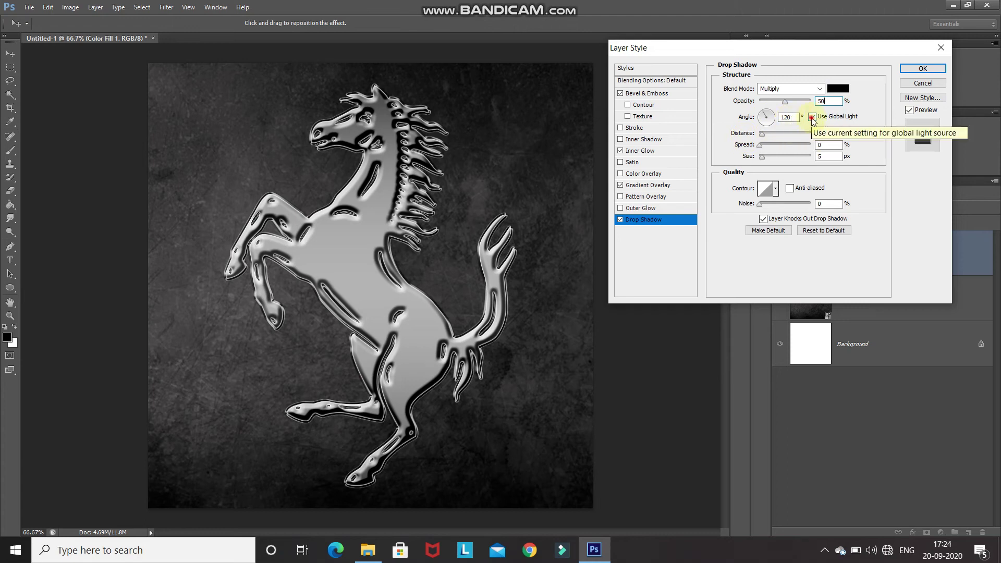
# Turn off Use Global Light, set shadow distance and size to 15 px, and apply all styles
pyautogui.click(812, 118)
pyautogui.doubleClick(826, 132)
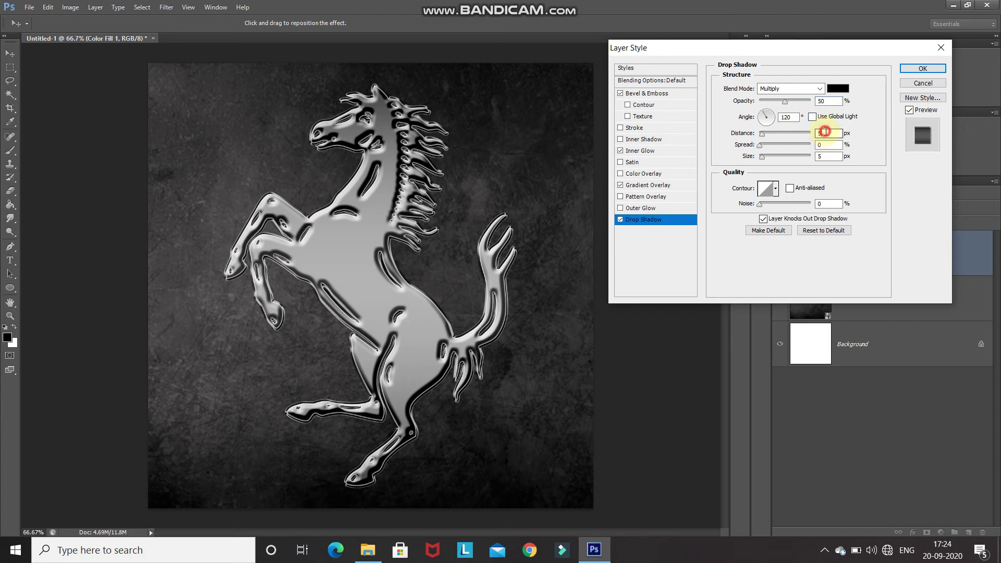
pyautogui.write('15')
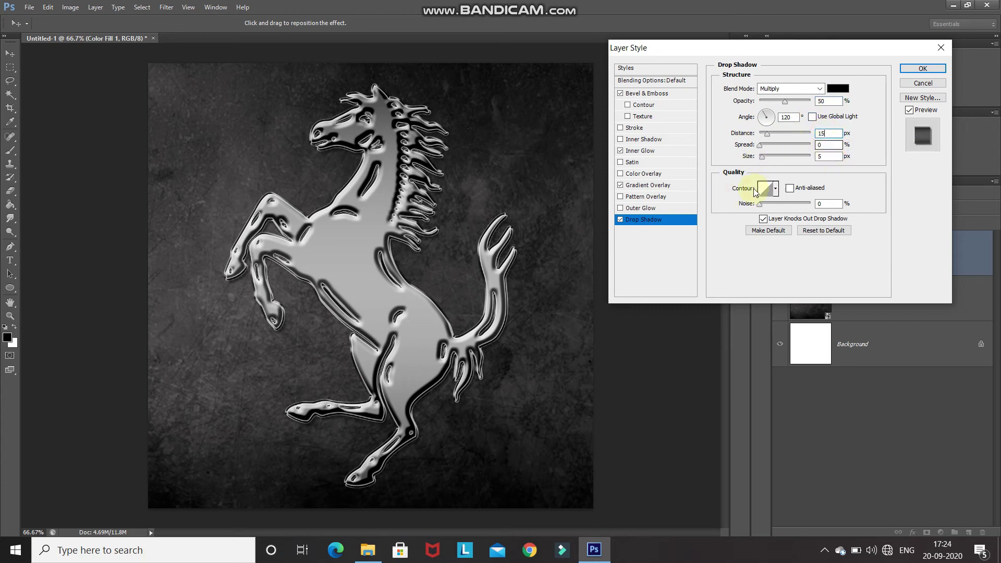
pyautogui.click(829, 156)
pyautogui.write('15')
pyautogui.press('Tab')
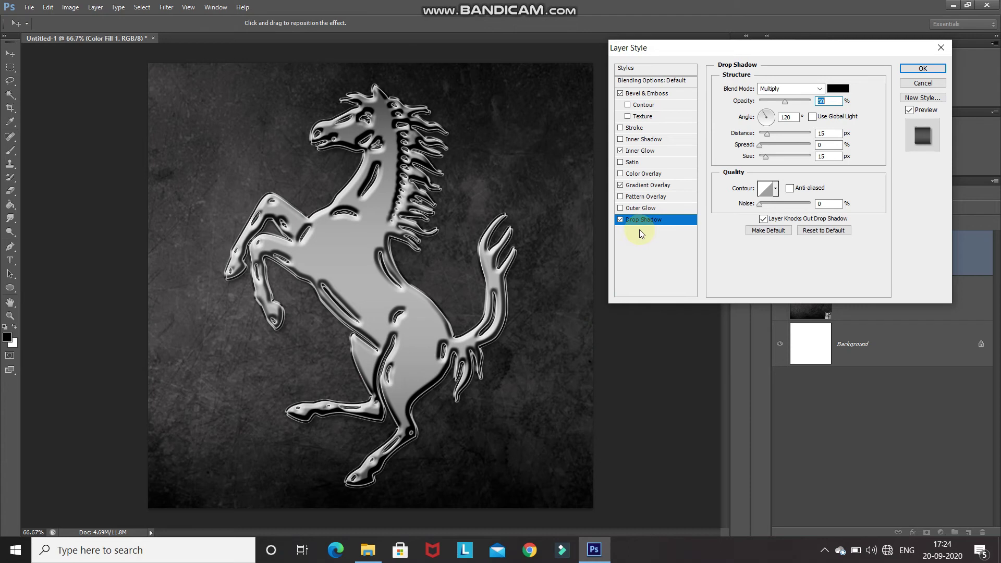
pyautogui.click(621, 220)
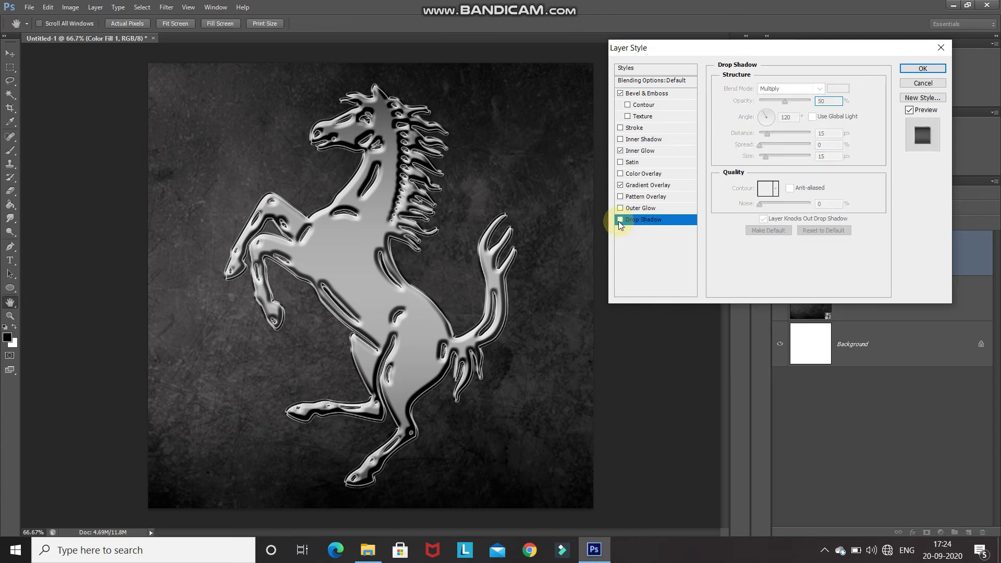
pyautogui.click(620, 221)
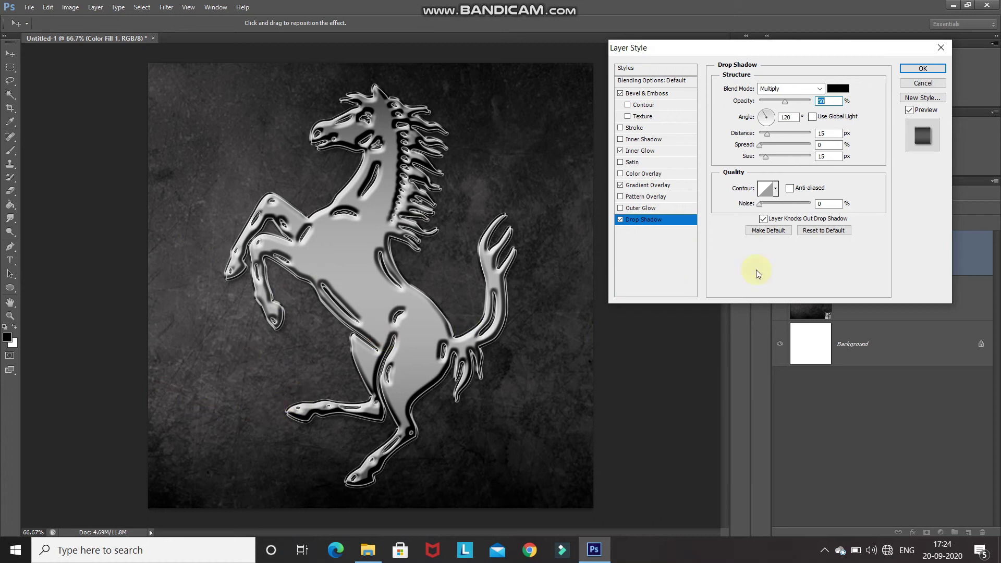
pyautogui.click(920, 68)
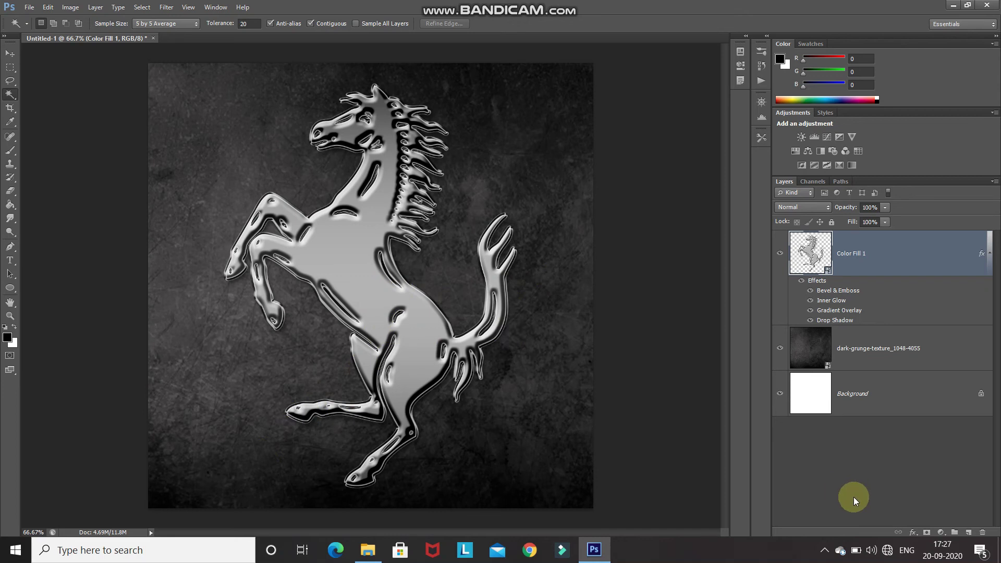
# Add a Curves adjustment layer clipped to the horse only
pyautogui.click(940, 528)
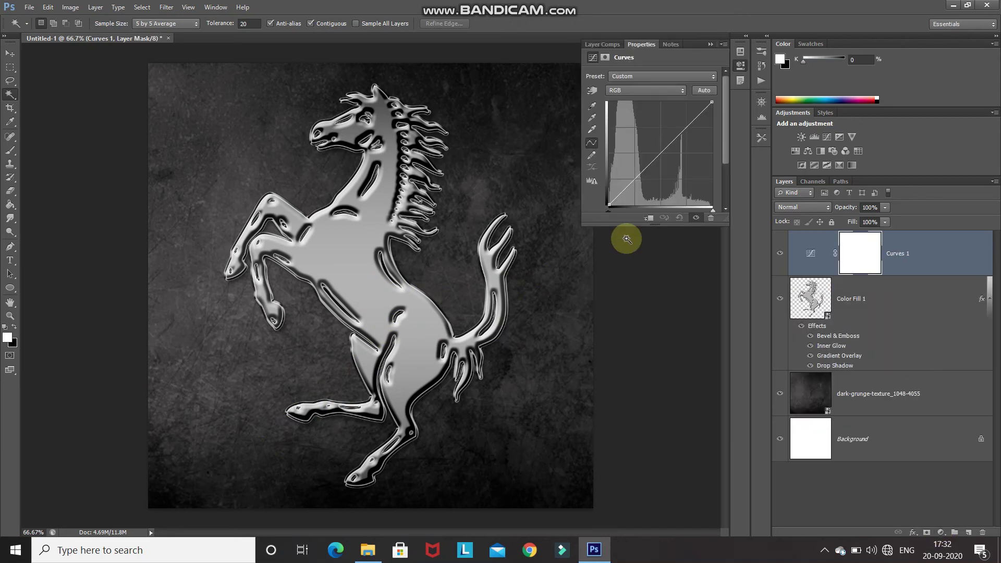
pyautogui.moveTo(641, 172); pyautogui.dragTo(627, 150)
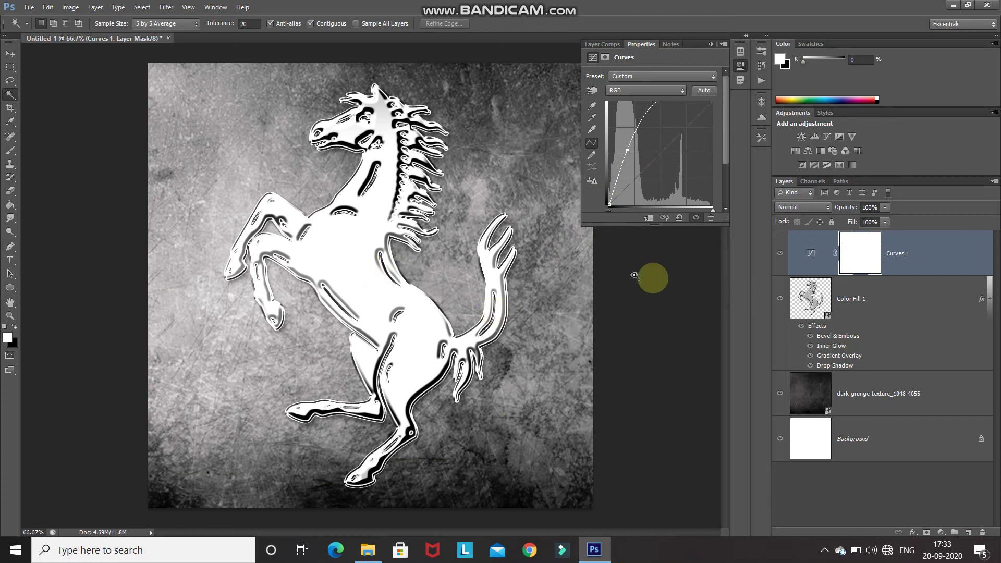
pyautogui.click(650, 219)
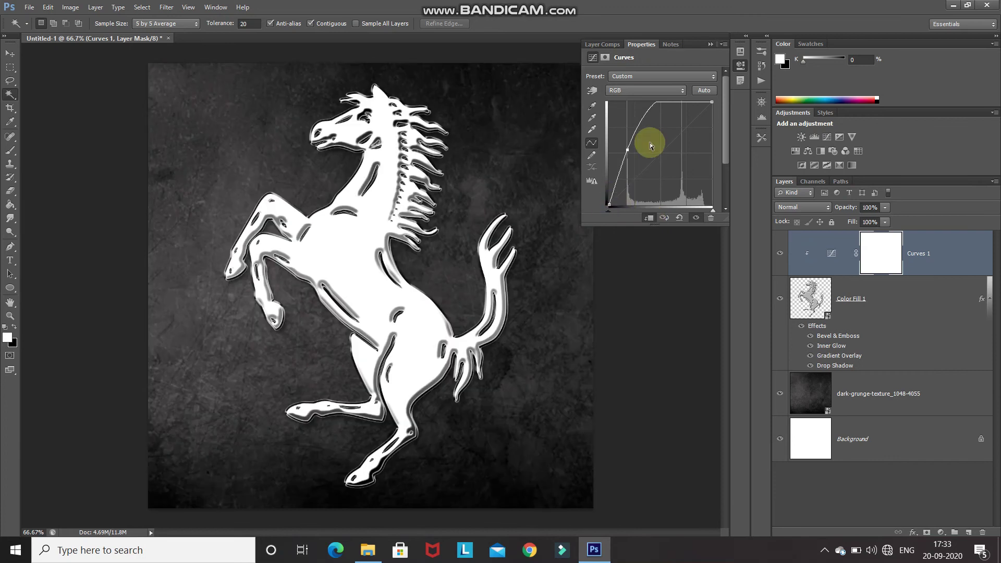
# Bend the curve into a wave with a dip in the middle and raised highlights, then compare
pyautogui.moveTo(630, 145); pyautogui.dragTo(551, 79)
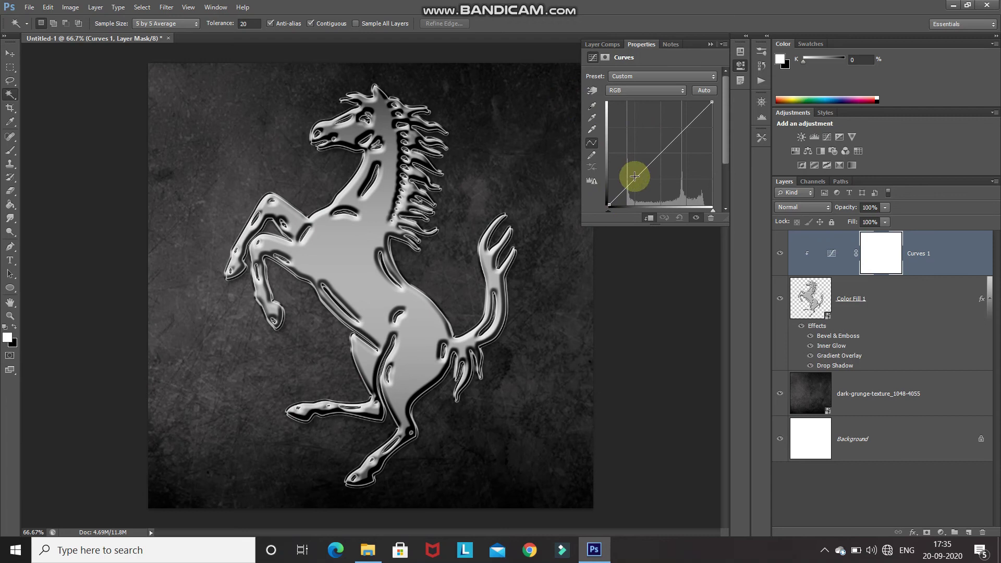
pyautogui.moveTo(635, 178); pyautogui.dragTo(626, 122)
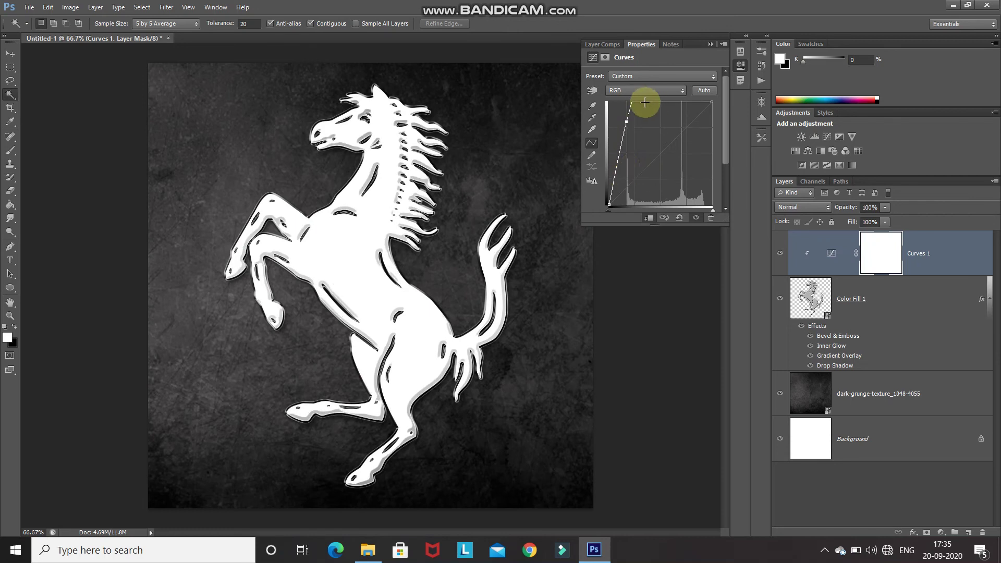
pyautogui.moveTo(641, 101); pyautogui.dragTo(640, 176)
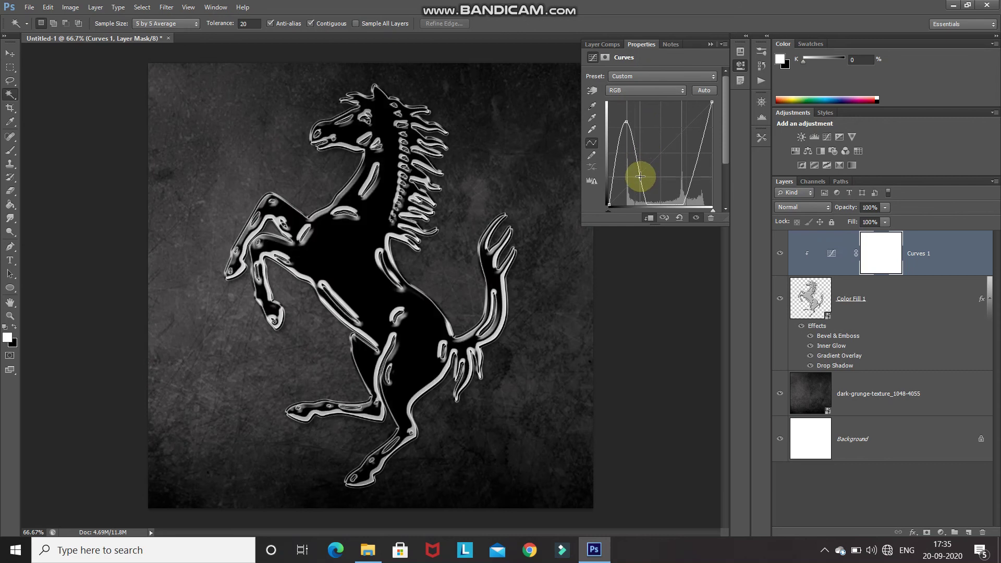
pyautogui.moveTo(669, 208); pyautogui.dragTo(686, 115)
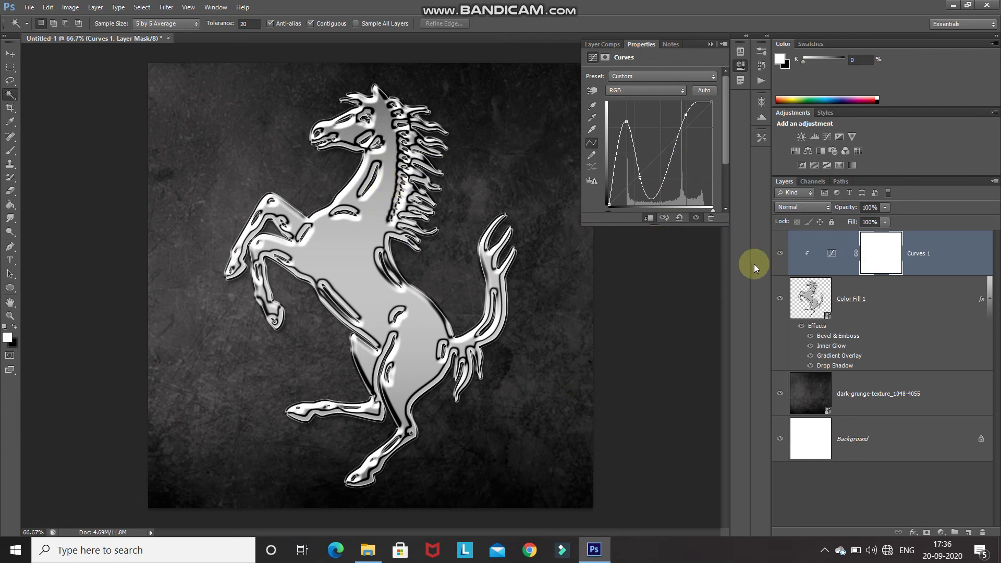
pyautogui.click(779, 255)
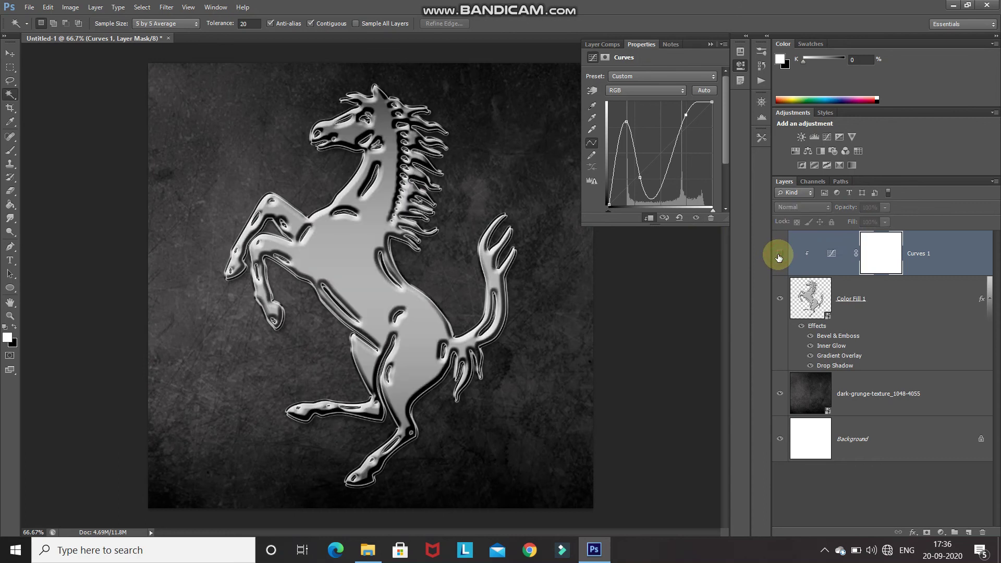
pyautogui.click(779, 255)
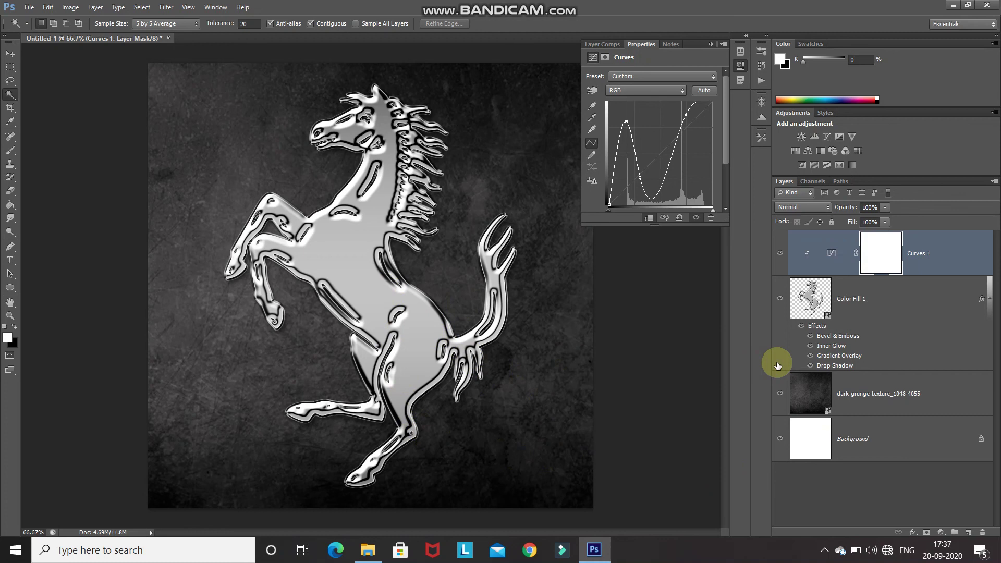
# Duplicate Curves 1, clip the copy to the horse, and set its opacity to 30%
pyautogui.hotkey('ctrl', 'j')
pyautogui.hotkey('ctrl', 'alt', 'g')
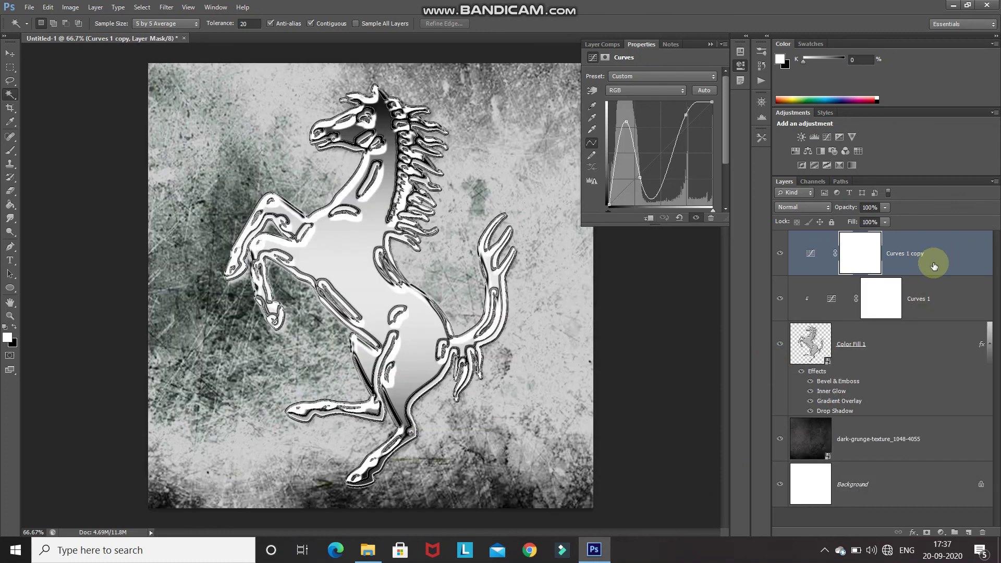
pyautogui.rightClick(926, 259)
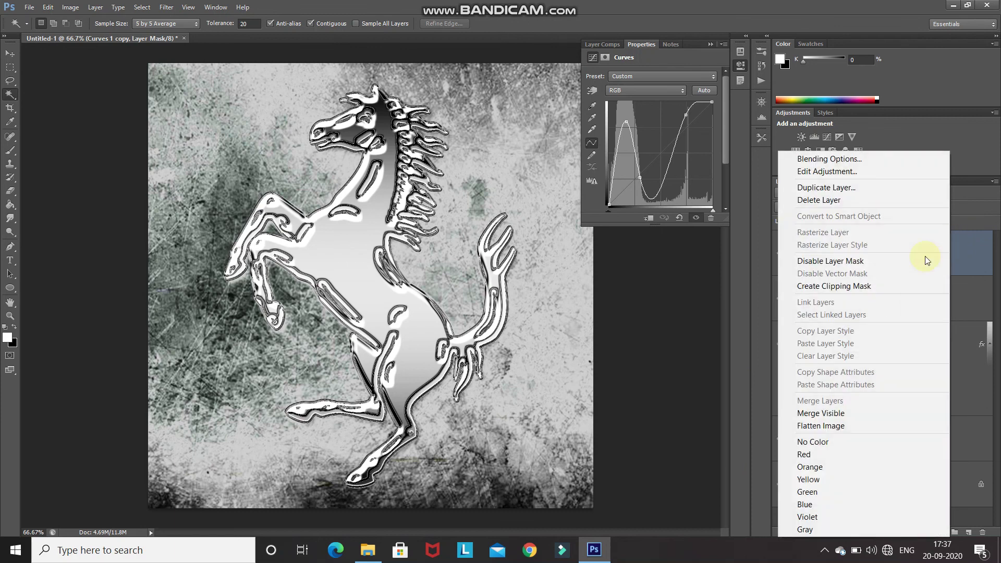
pyautogui.click(863, 286)
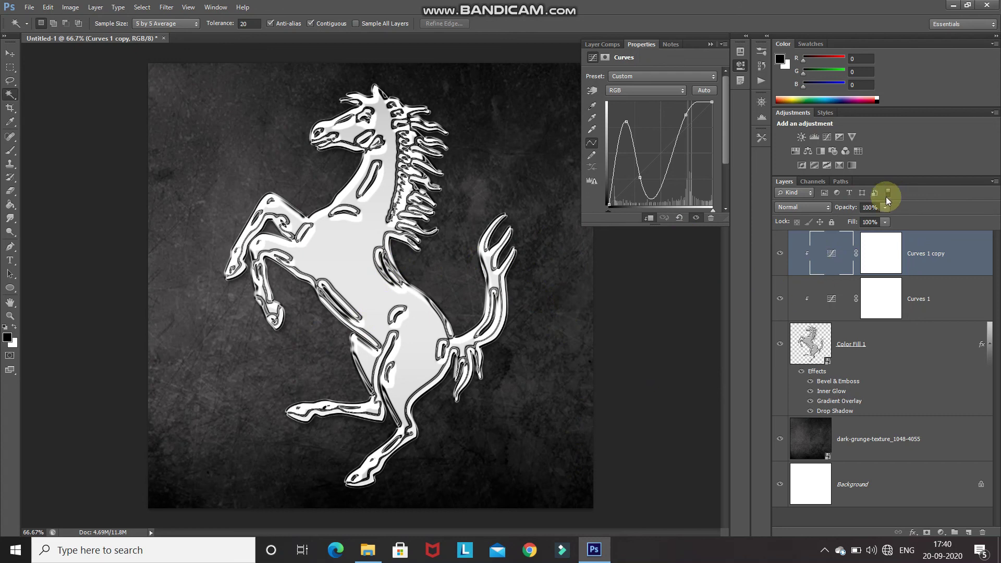
pyautogui.click(869, 207)
pyautogui.write('30')
pyautogui.press('Return')
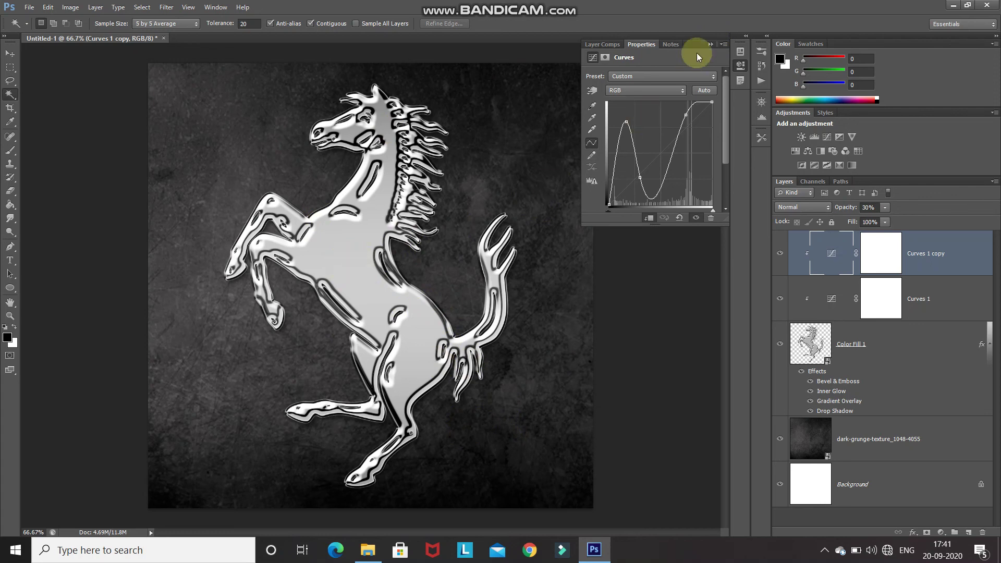
pyautogui.click(710, 44)
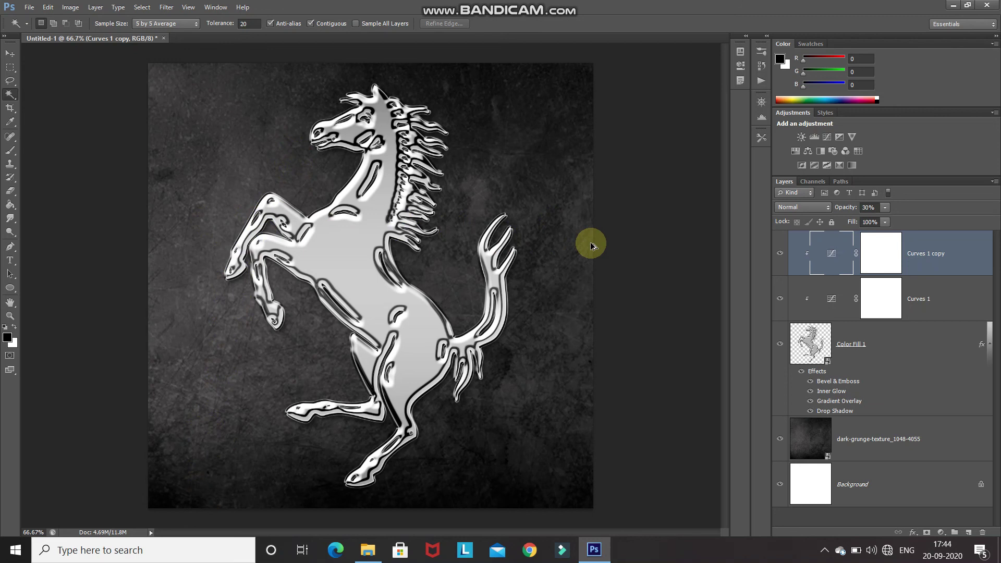
# Merge all visible layers into a new Layer 1 and convert it to a smart object
pyautogui.hotkey('ctrl', 'shift', 'alt', 'e')
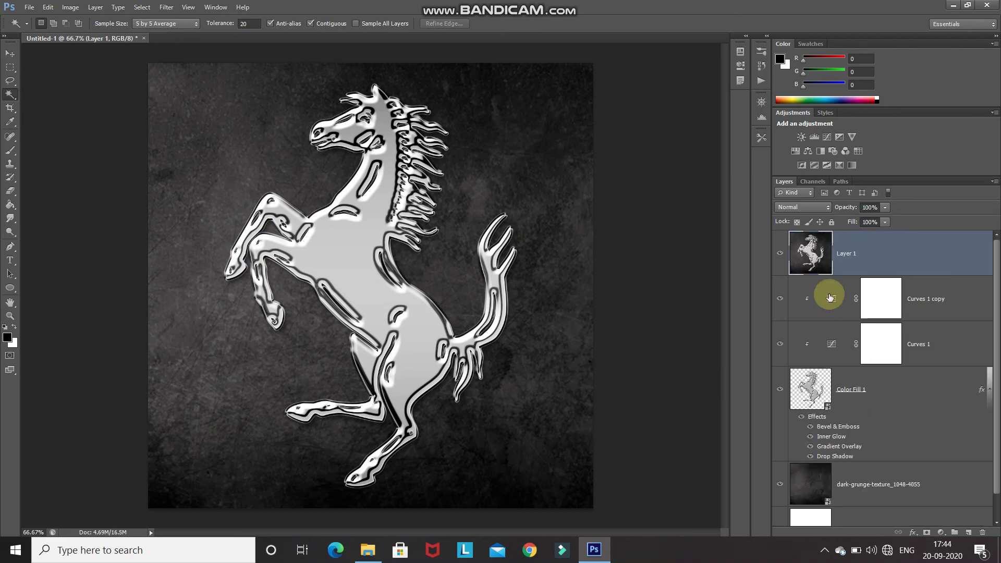
pyautogui.rightClick(902, 249)
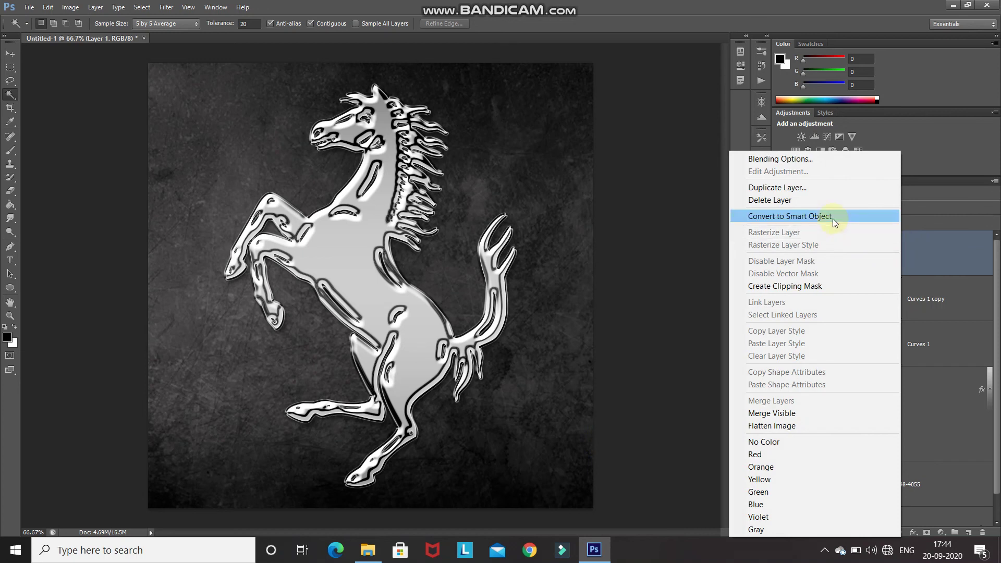
pyautogui.click(831, 217)
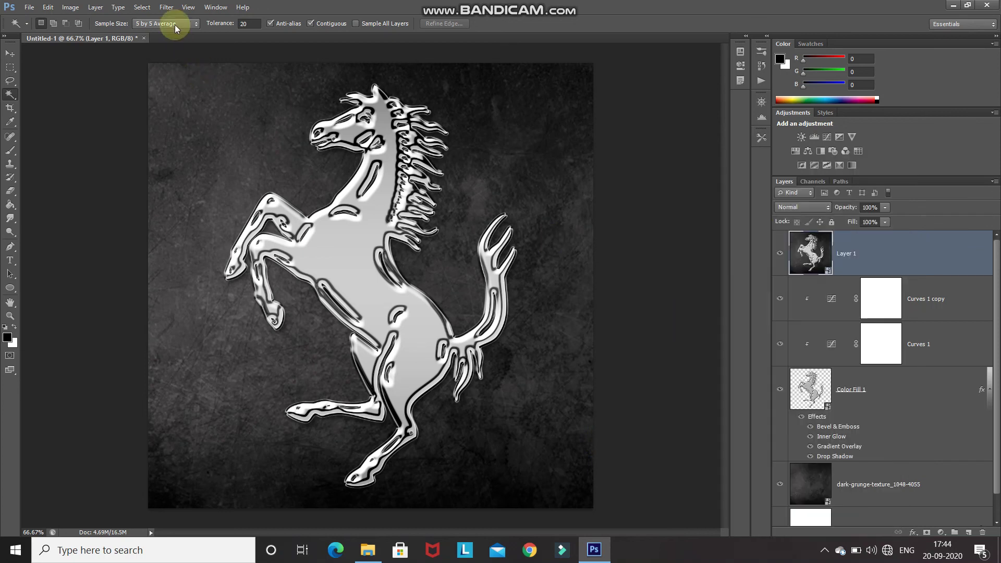
# Apply a Lens Flare at 30 brightness, positioned left of the horse's head
pyautogui.click(167, 8)
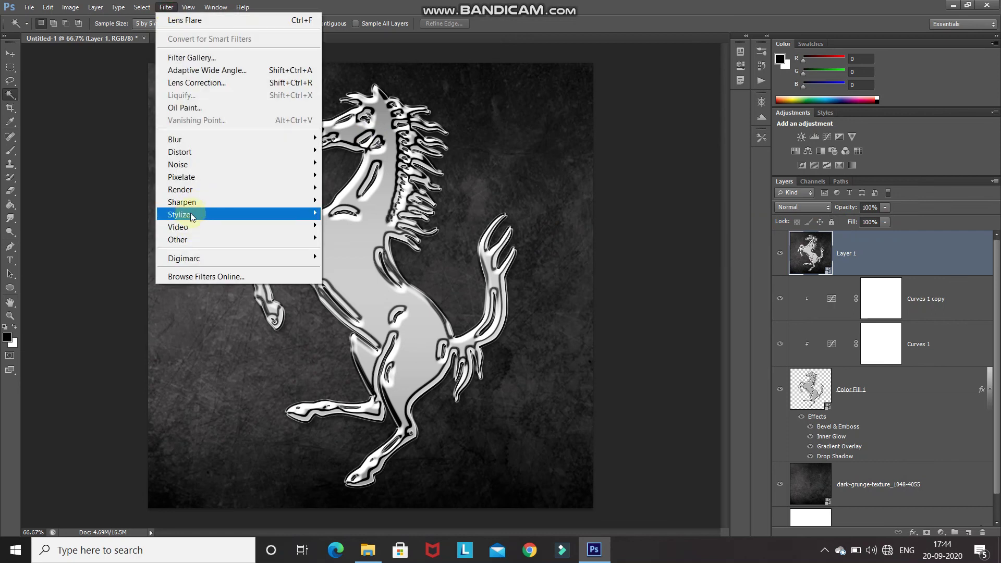
pyautogui.moveTo(195, 191)
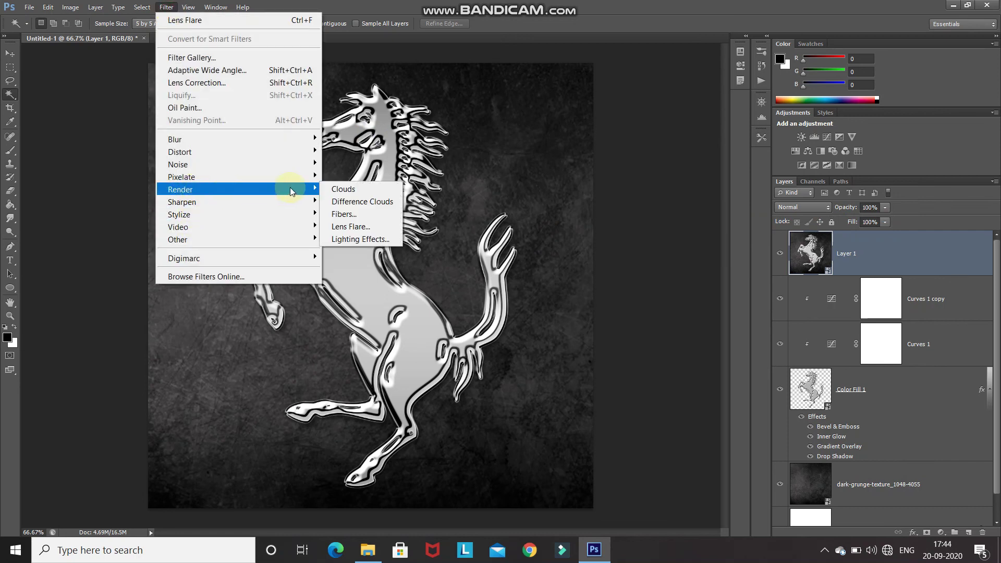
pyautogui.click(343, 227)
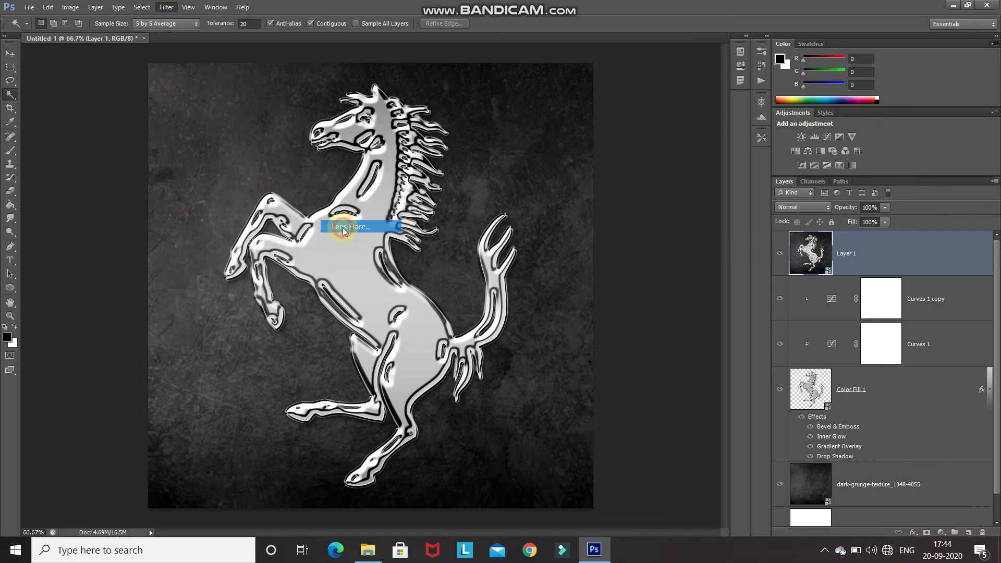
pyautogui.press('BackSpace')
pyautogui.write('30')
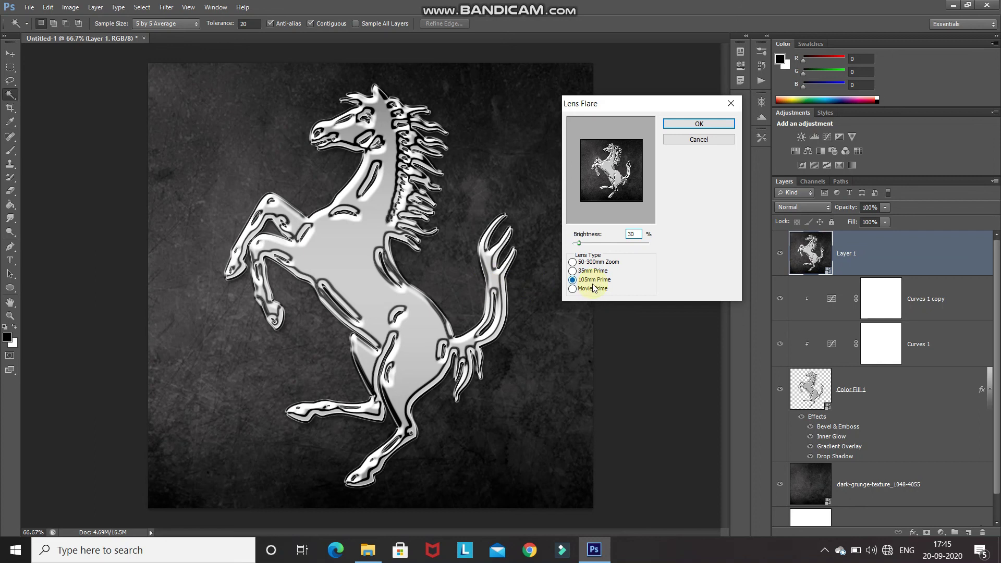
pyautogui.moveTo(586, 174); pyautogui.dragTo(598, 162)
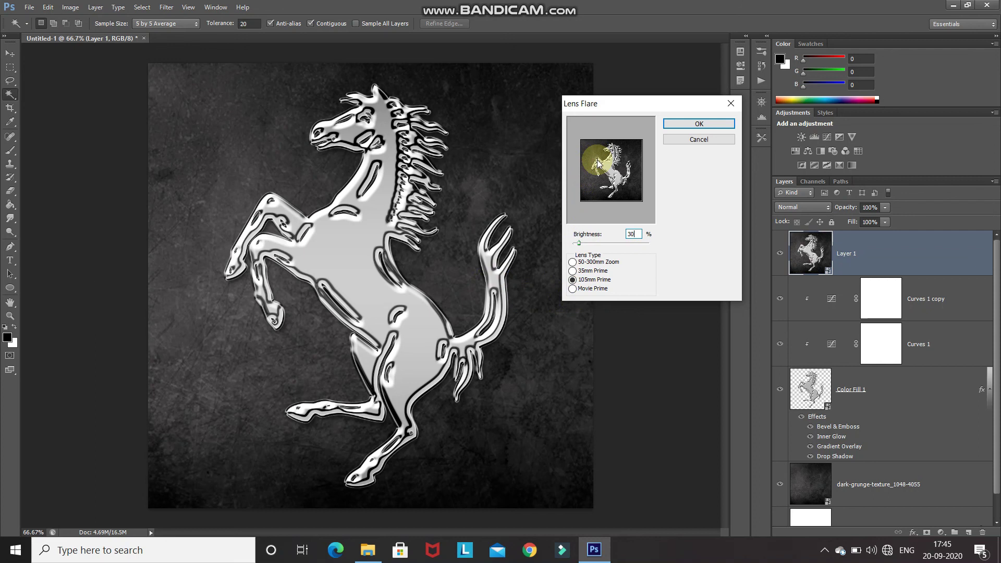
pyautogui.click(678, 125)
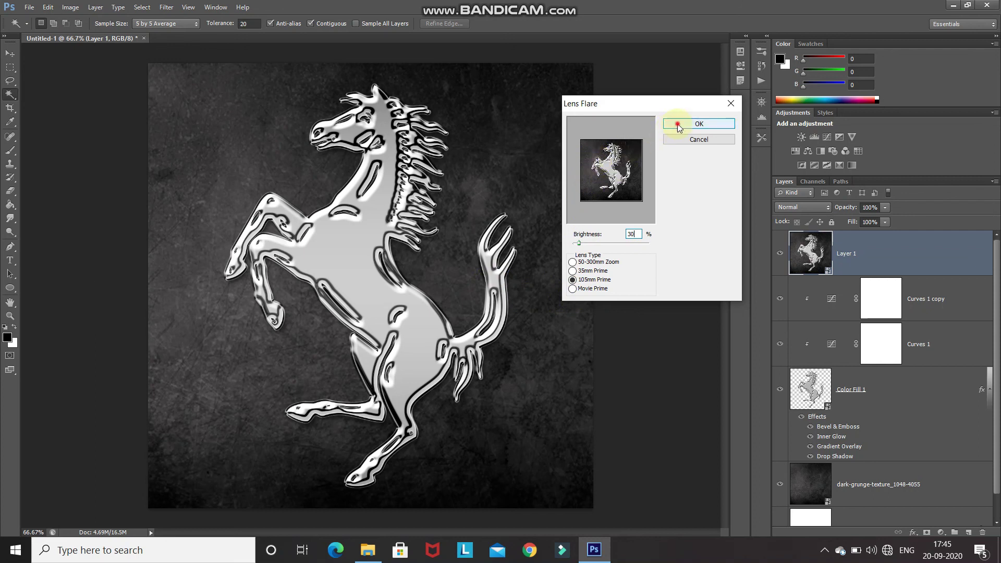